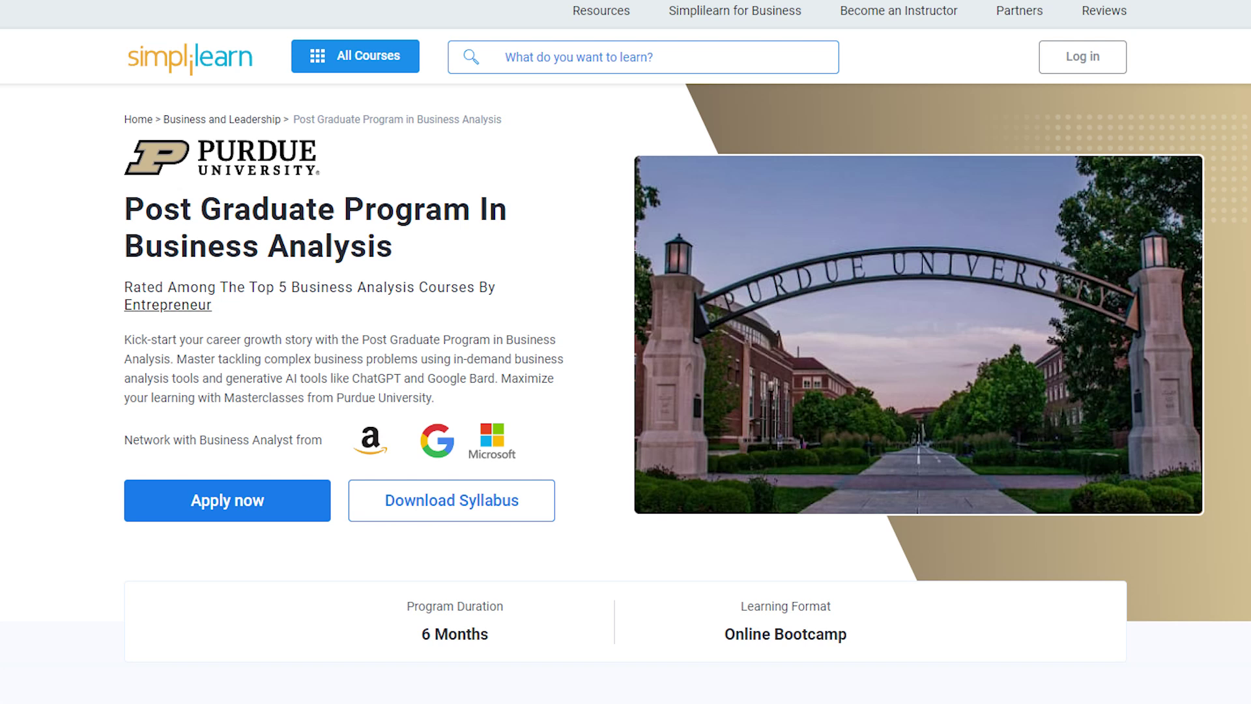
- Scroll the Business Analysis program page down to its Tools Covered and Case Studies sections
scroll(626, 352, "down", 3)
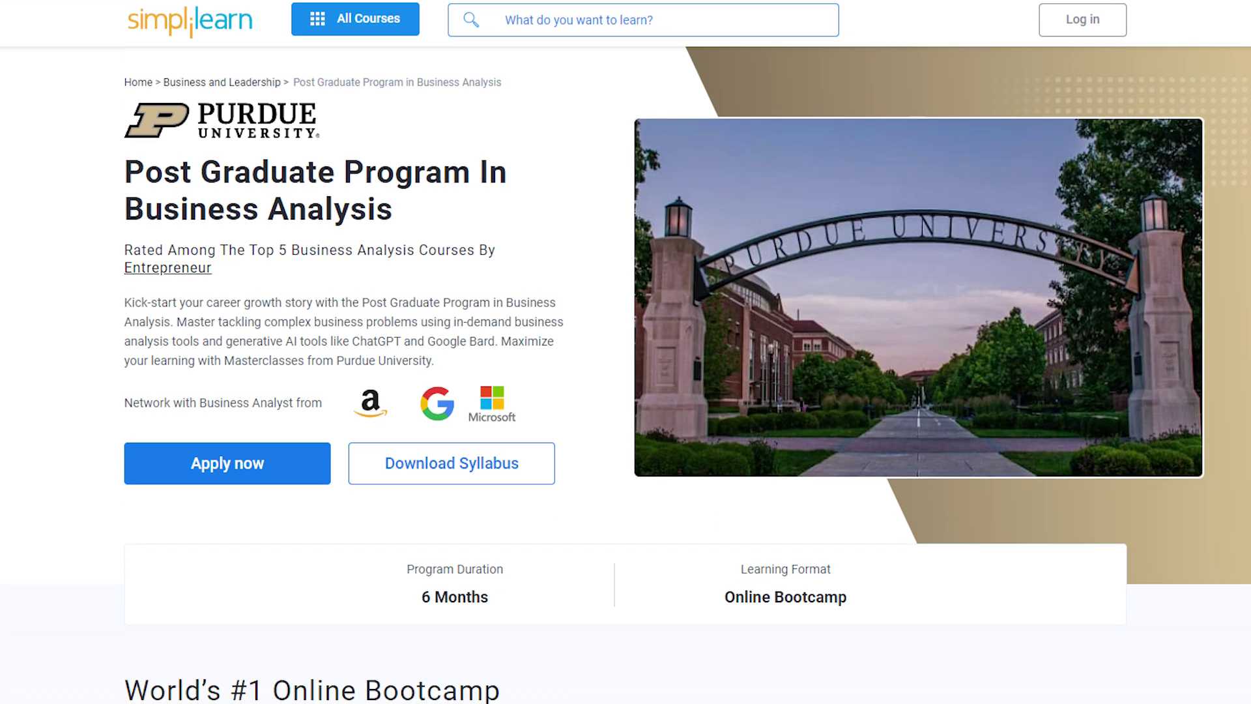
scroll(626, 352, "down", 3)
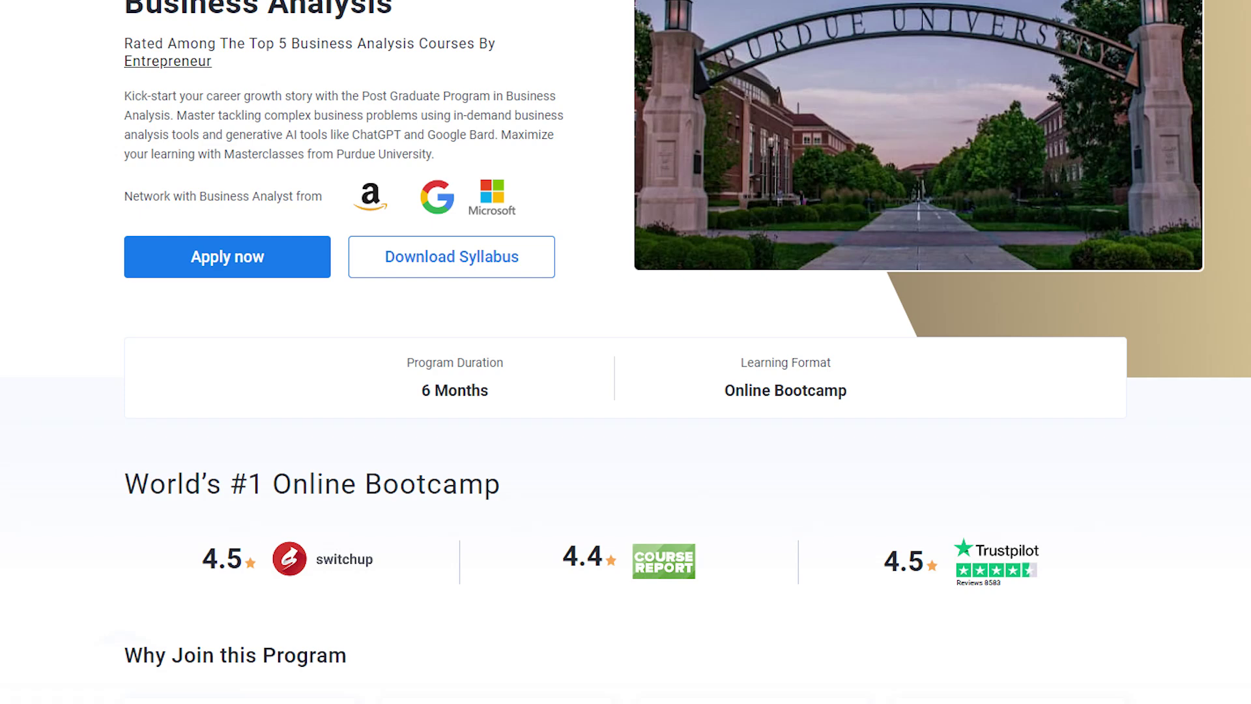
scroll(626, 352, "down", 3)
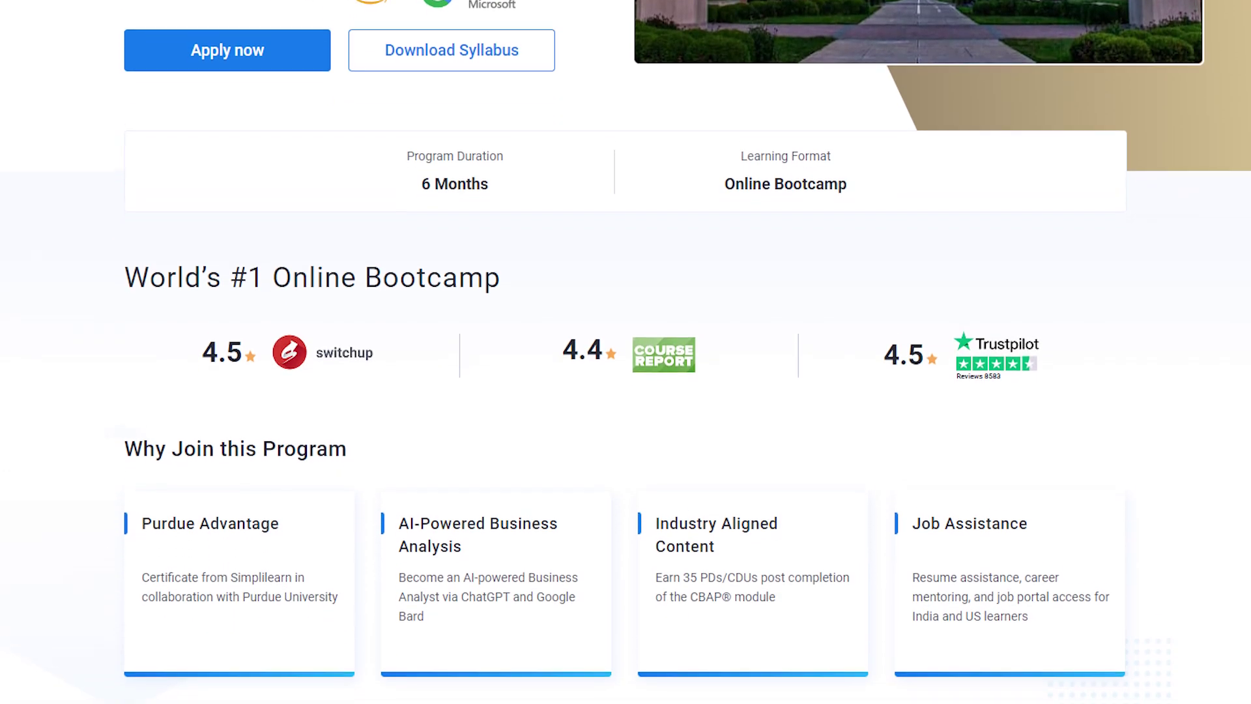
scroll(626, 352, "down", 3)
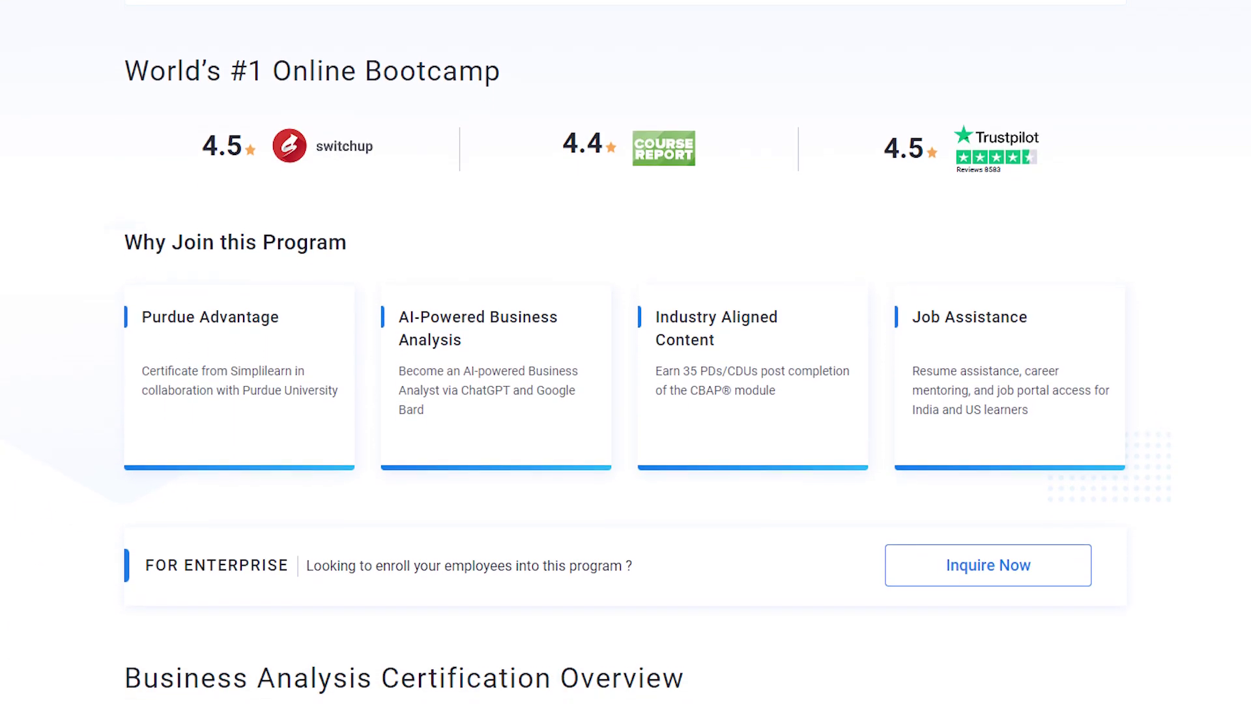
scroll(626, 352, "down", 3)
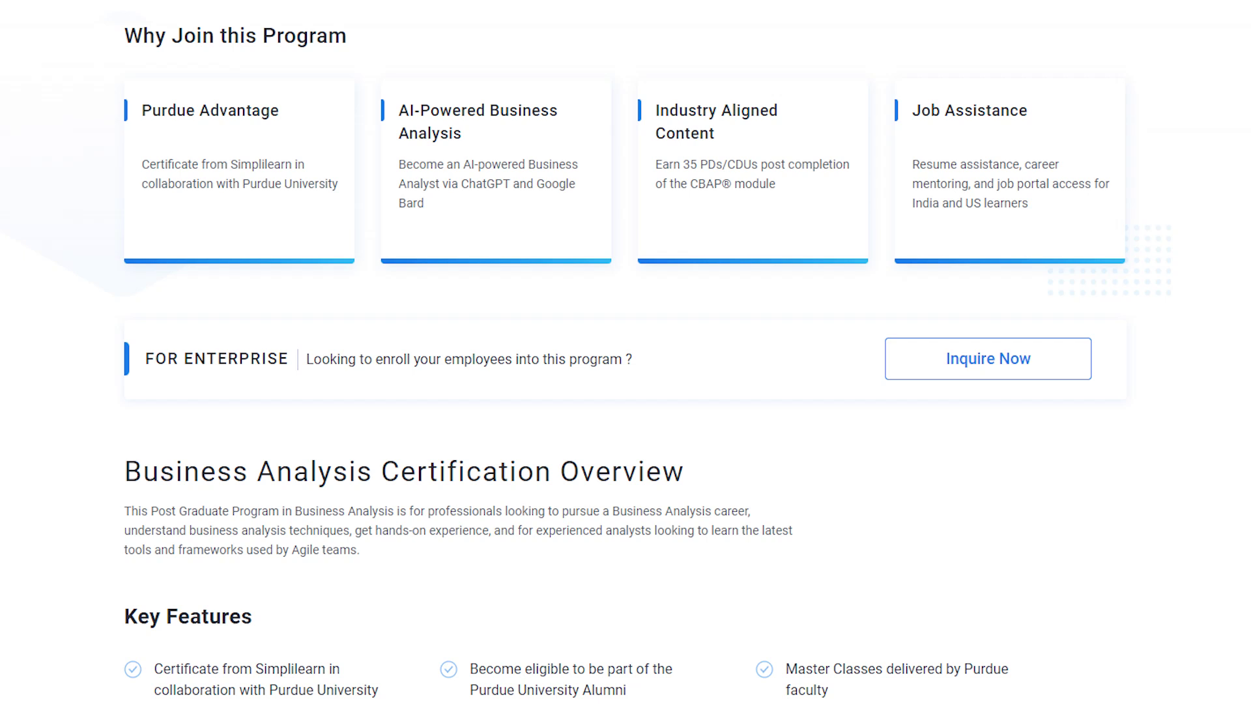
scroll(626, 352, "down", 3)
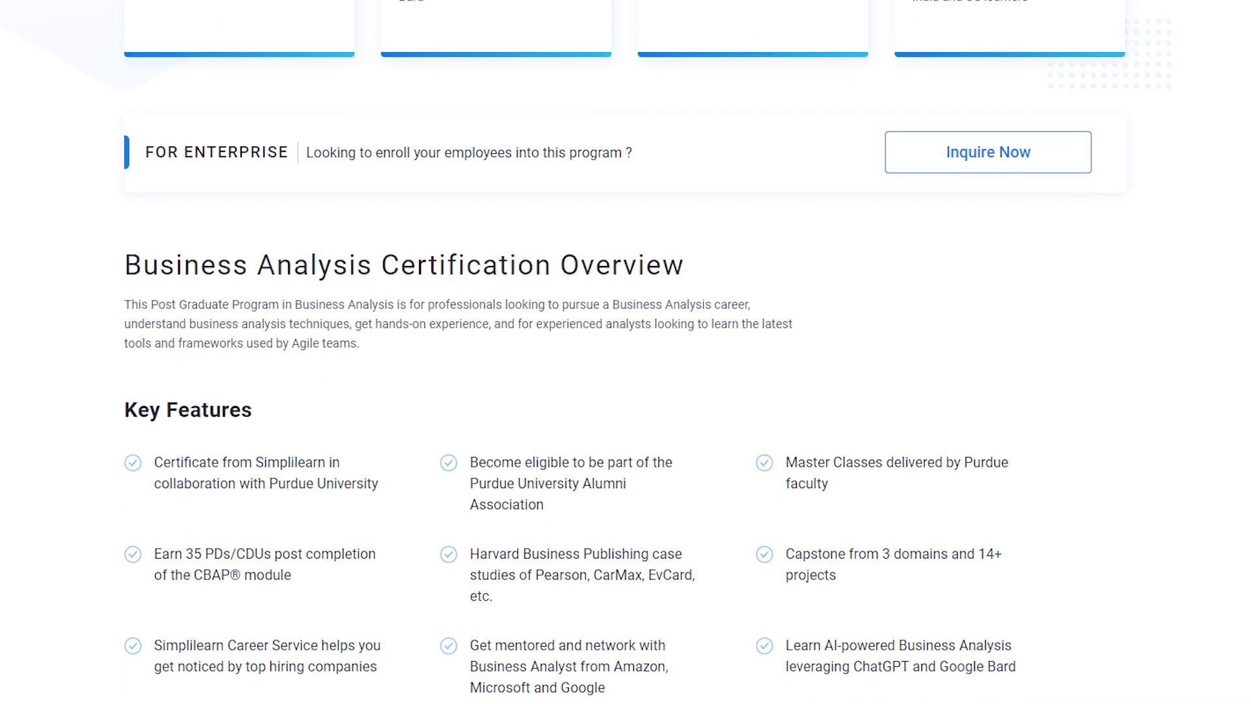
scroll(626, 352, "down", 3)
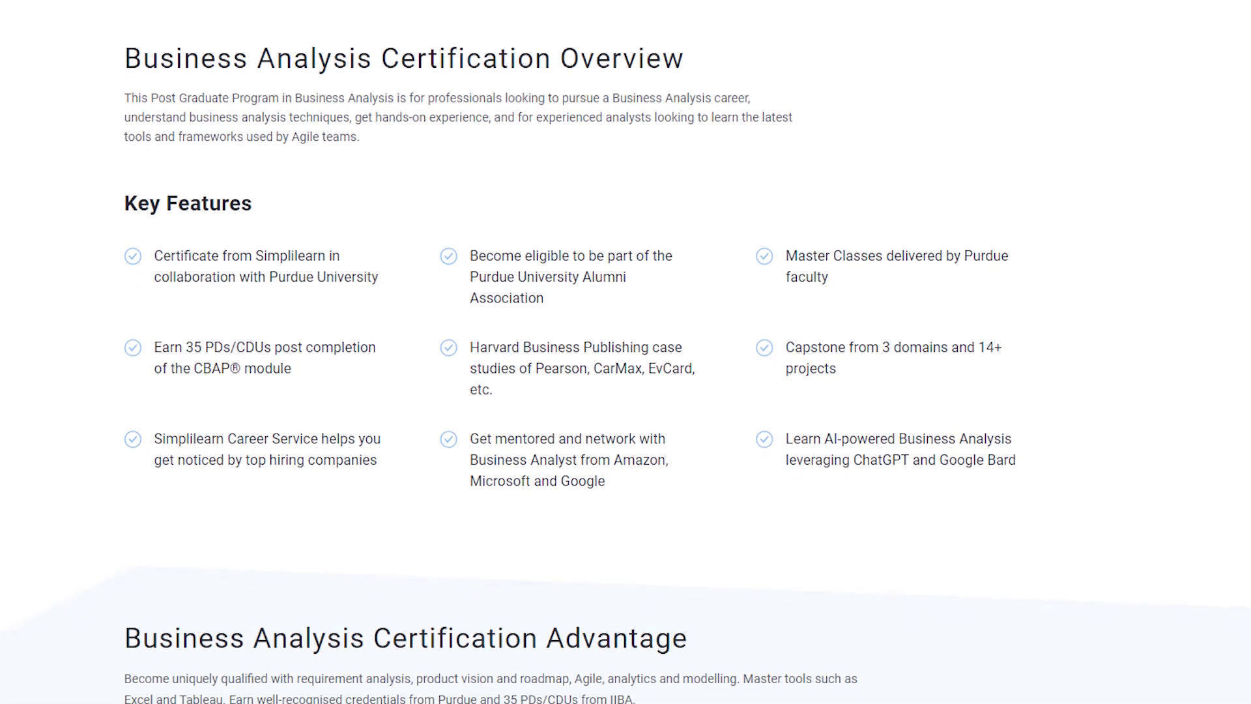
scroll(626, 352, "down", 3)
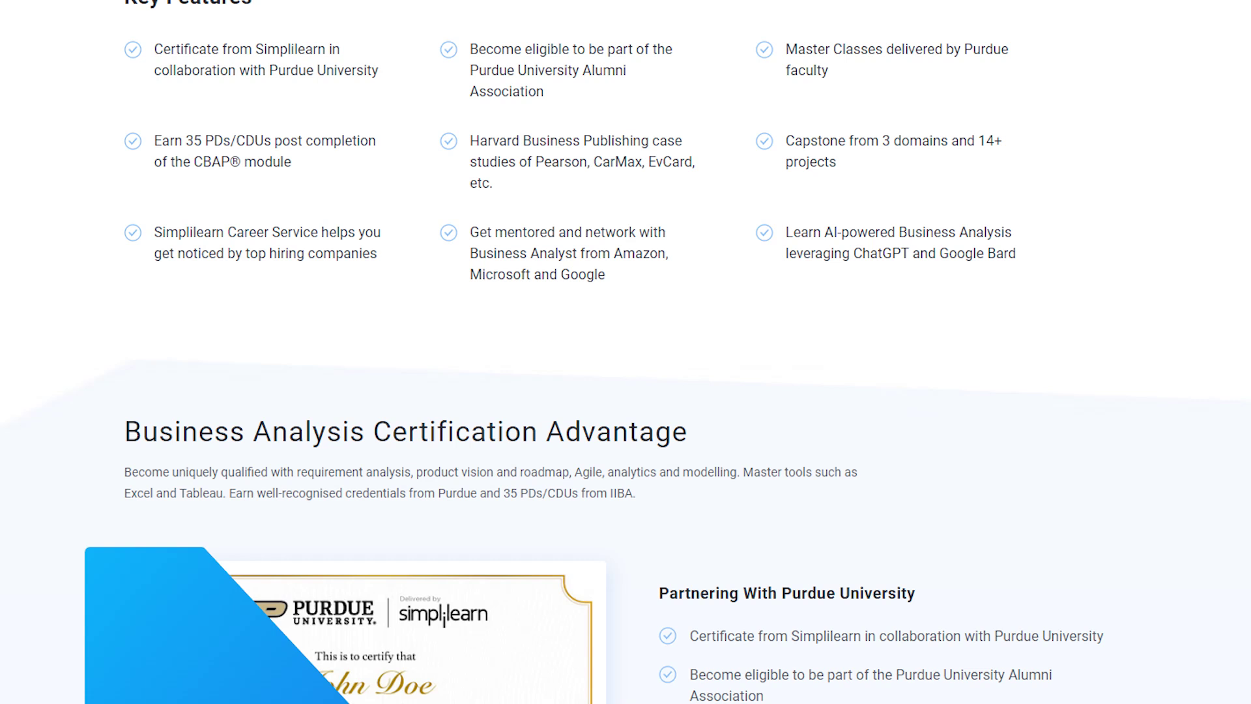
scroll(626, 352, "down", 3)
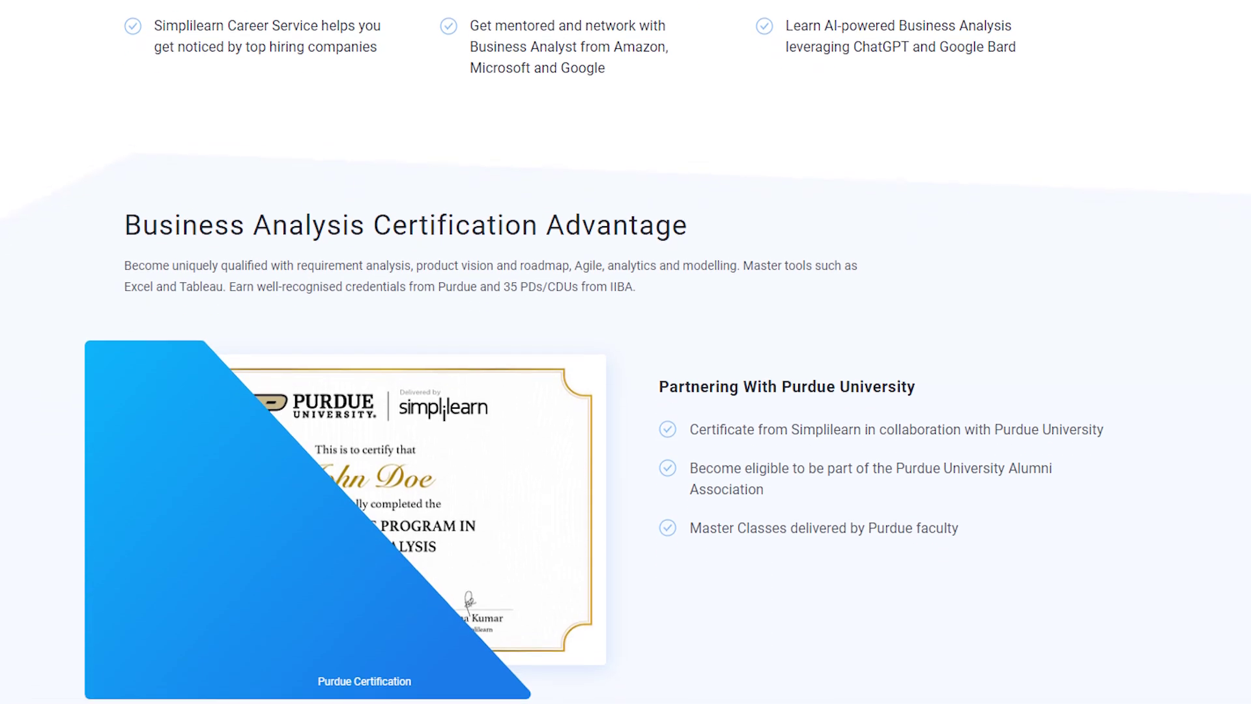
scroll(626, 352, "down", 3)
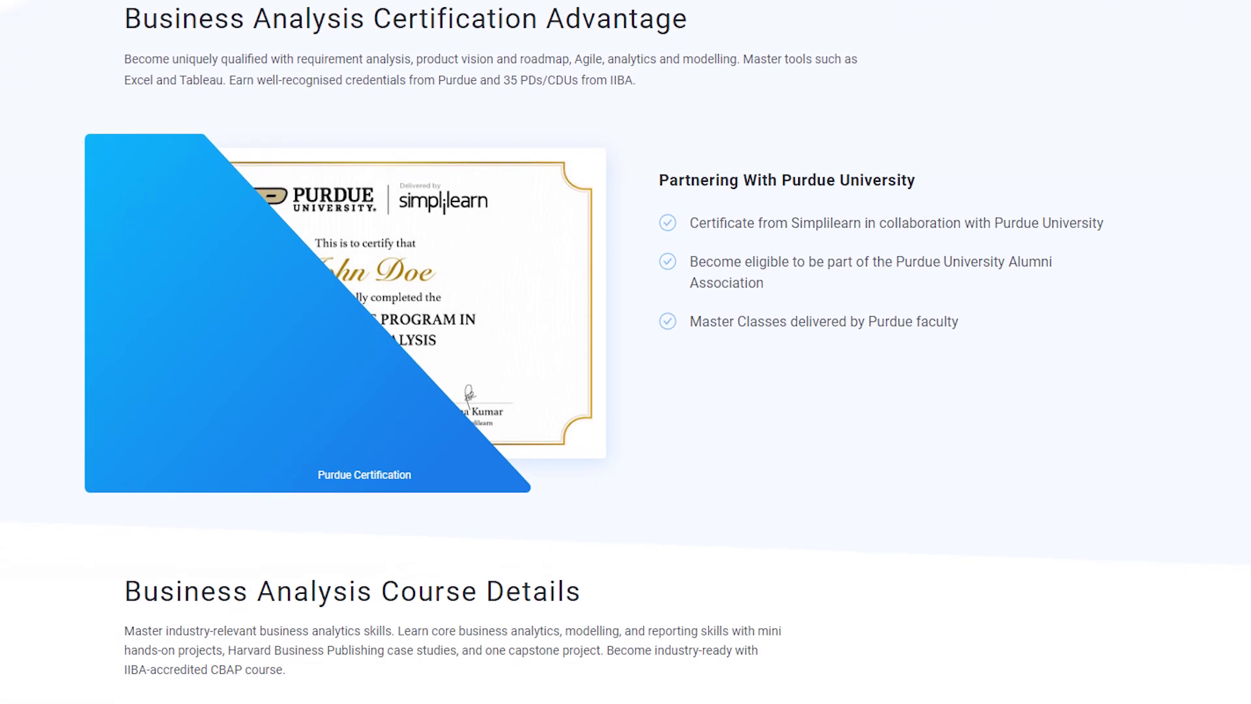
scroll(625, 352, "down", 3)
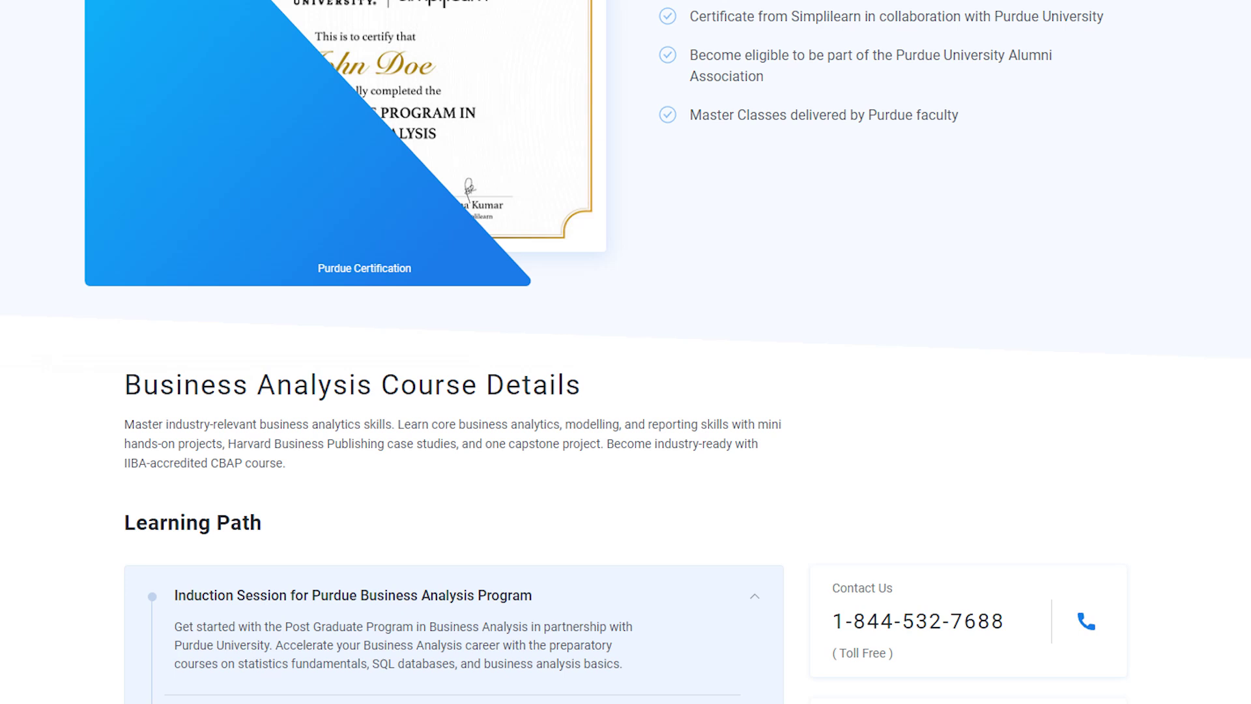
scroll(625, 352, "down", 3)
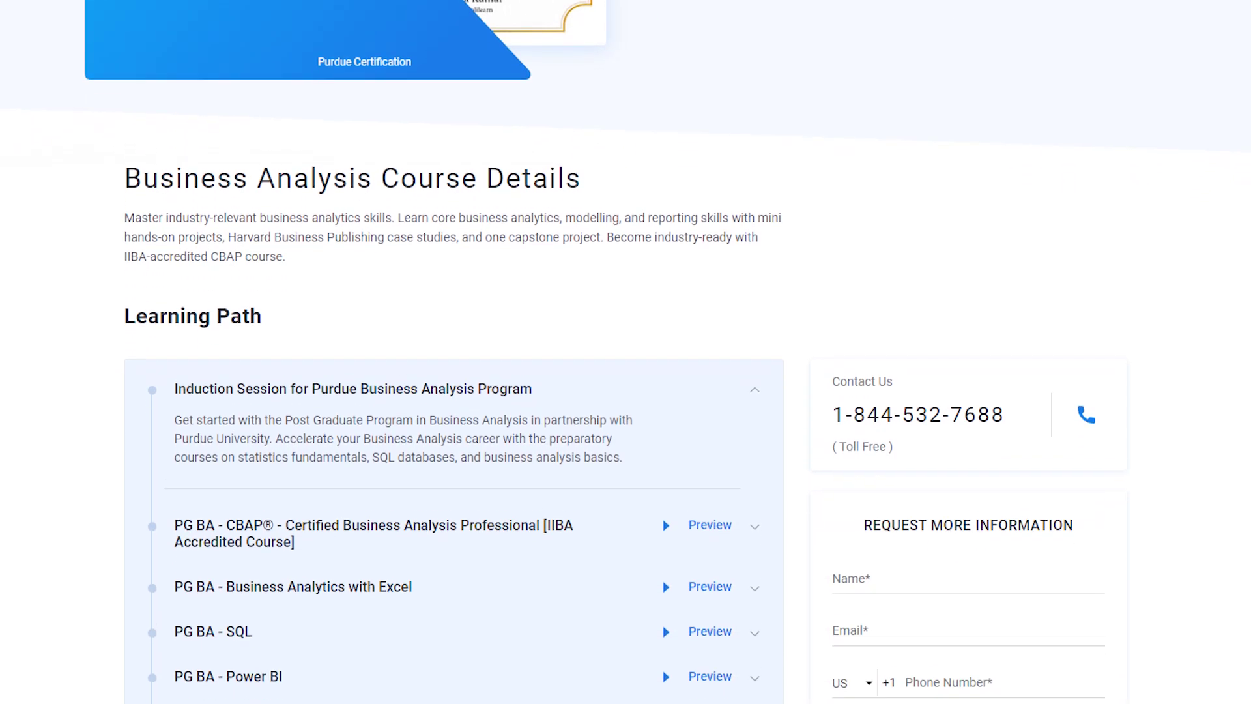
scroll(626, 352, "down", 3)
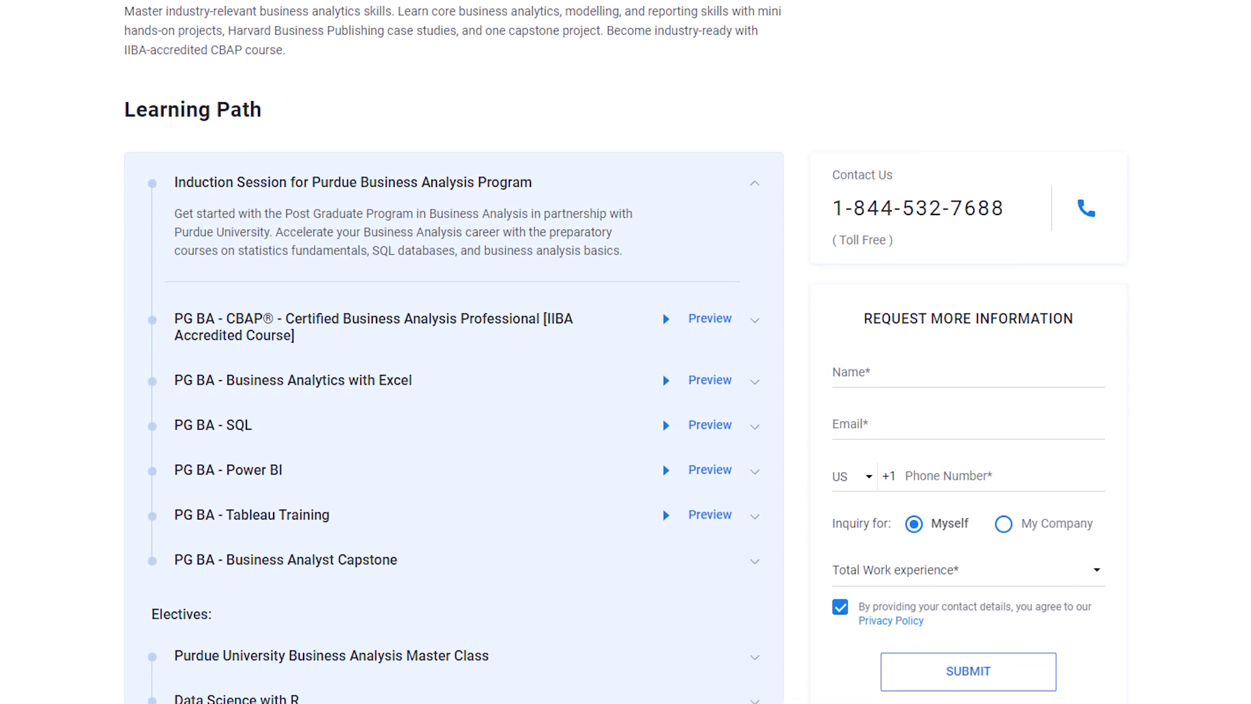
scroll(626, 352, "down", 3)
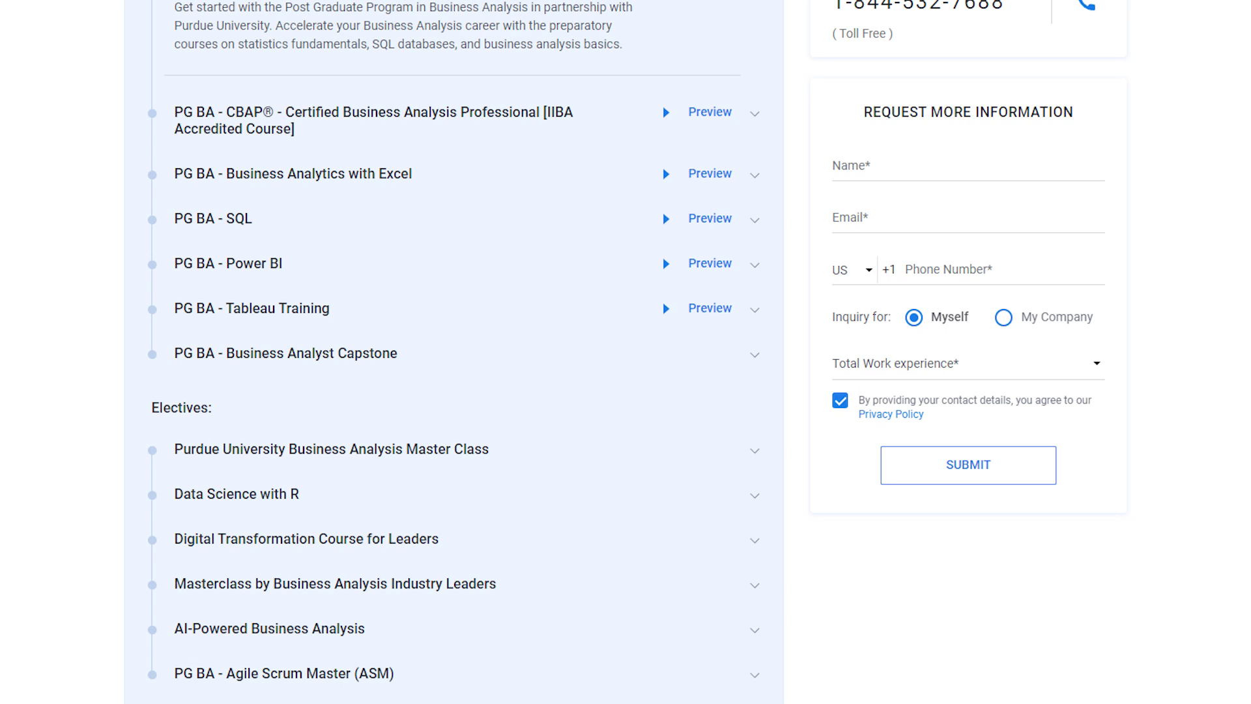
scroll(625, 352, "down", 3)
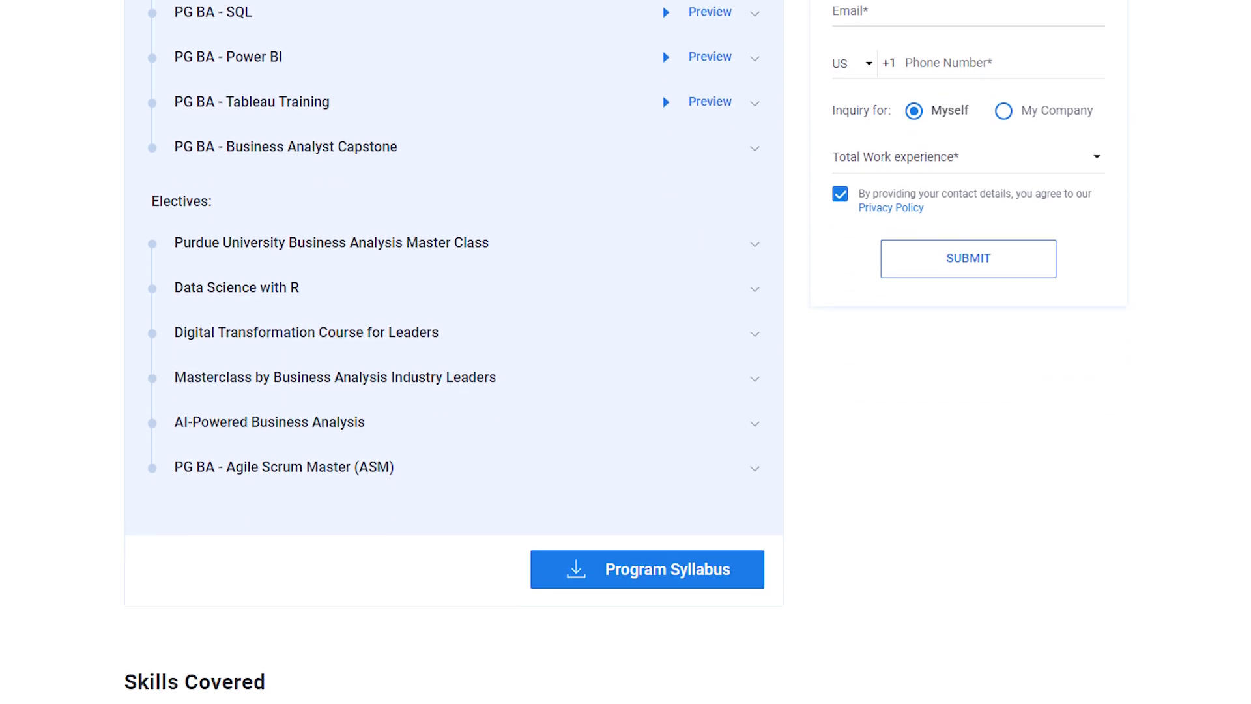
scroll(626, 352, "down", 3)
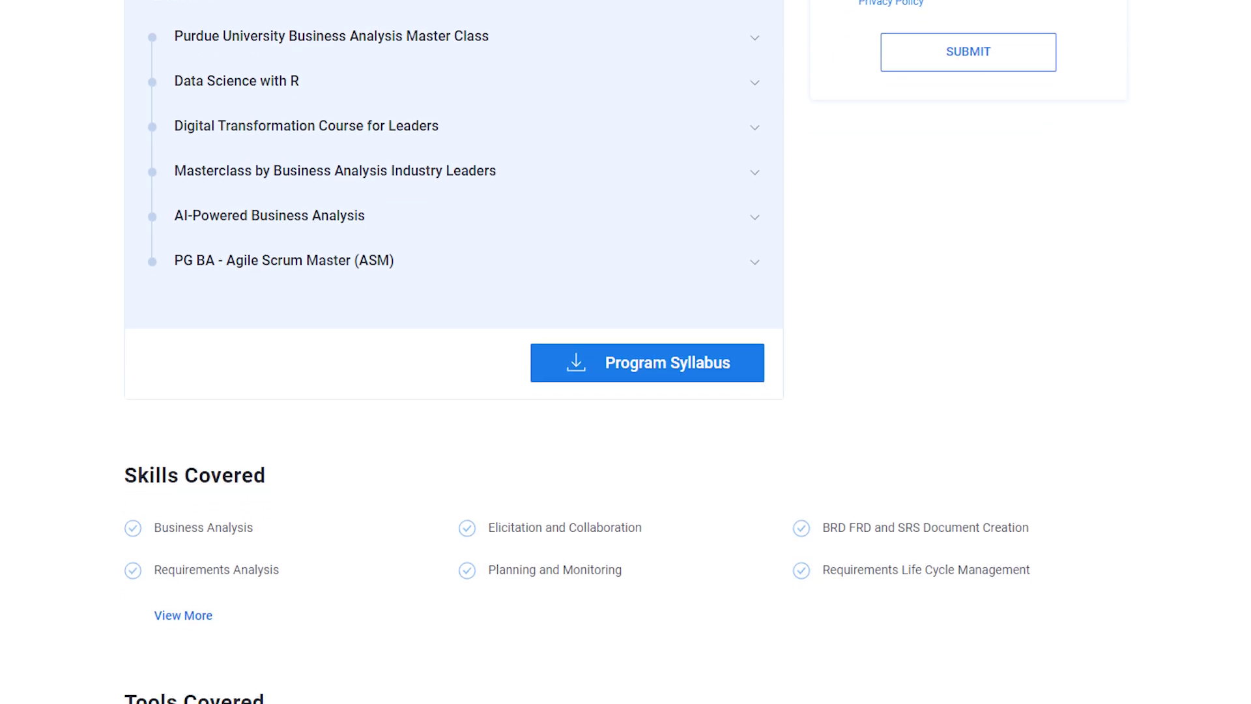
scroll(626, 352, "down", 3)
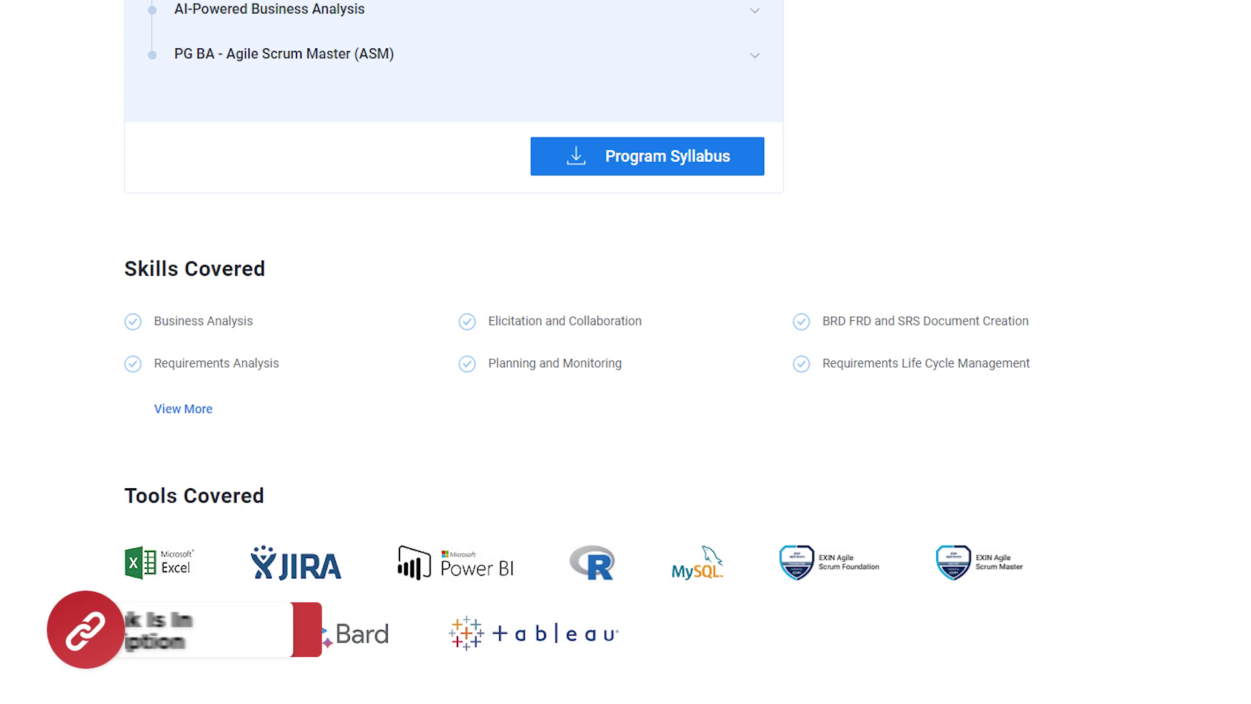
scroll(626, 352, "down", 3)
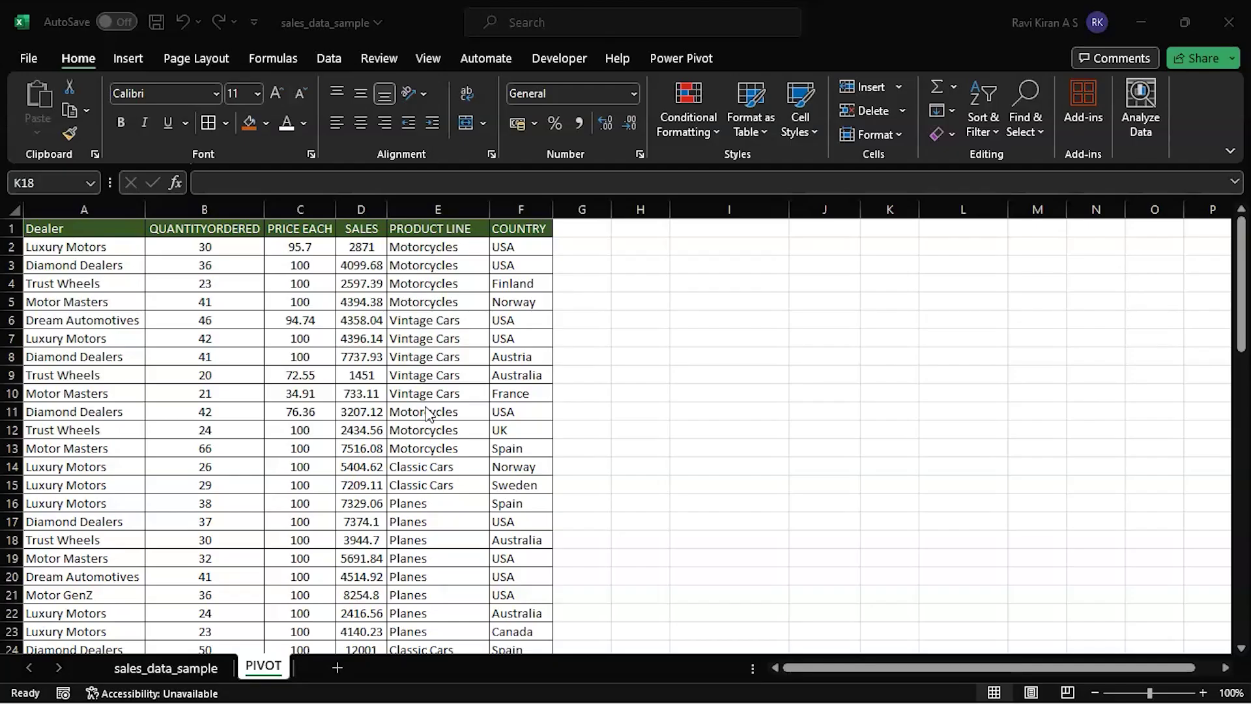
- Select cell A10 inside the dealer sales data on the PIVOT sheet
left_click(108, 387)
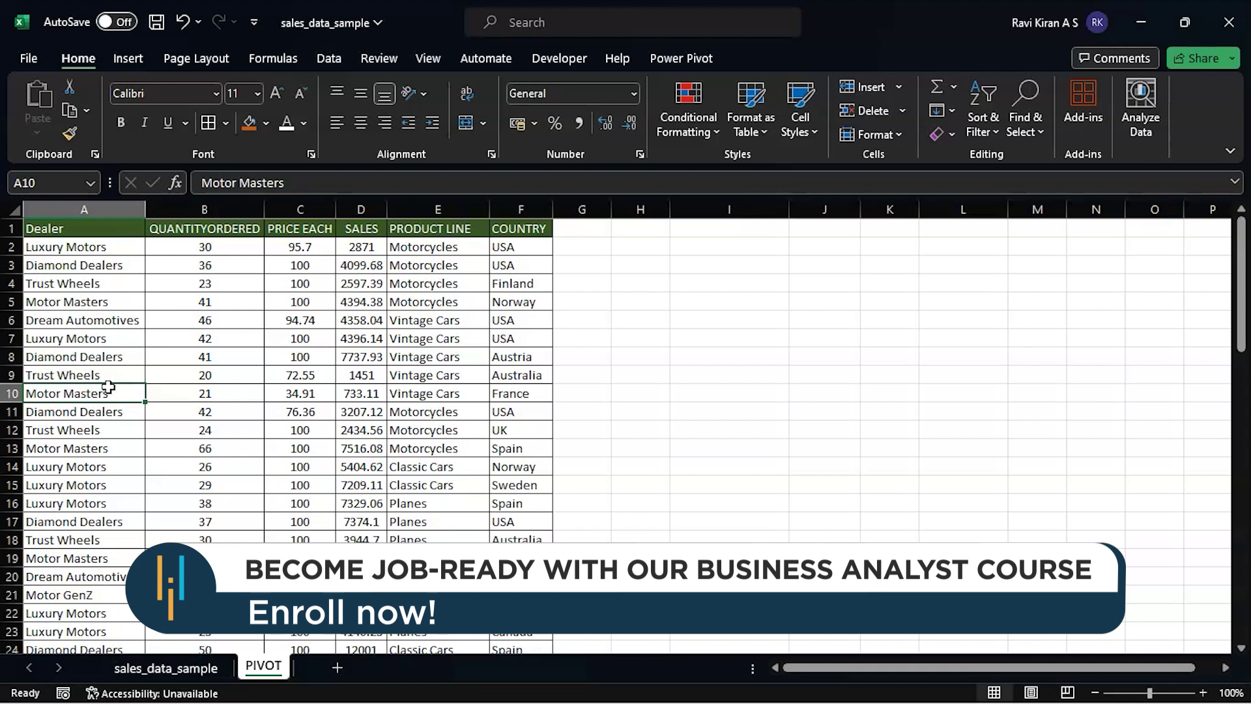
- Select the whole A1:F74 sales range and bring up the Insert PivotTable data-source options
key("ctrl+a")
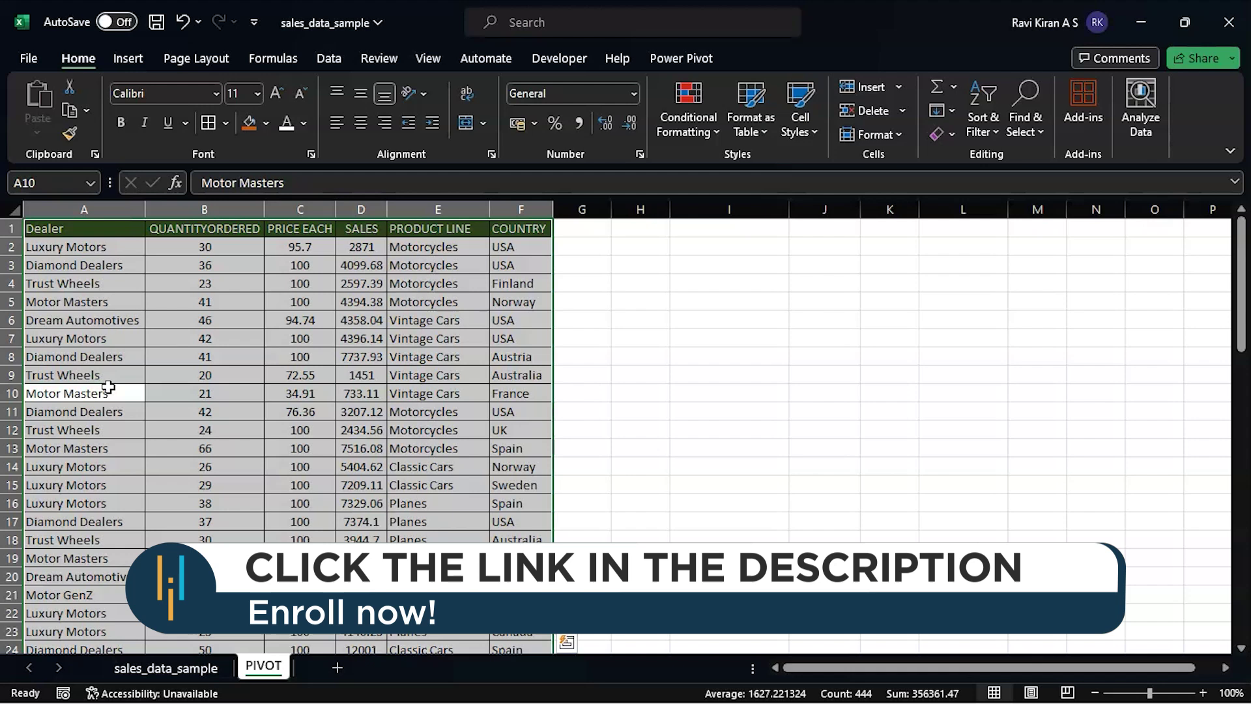
left_click(108, 60)
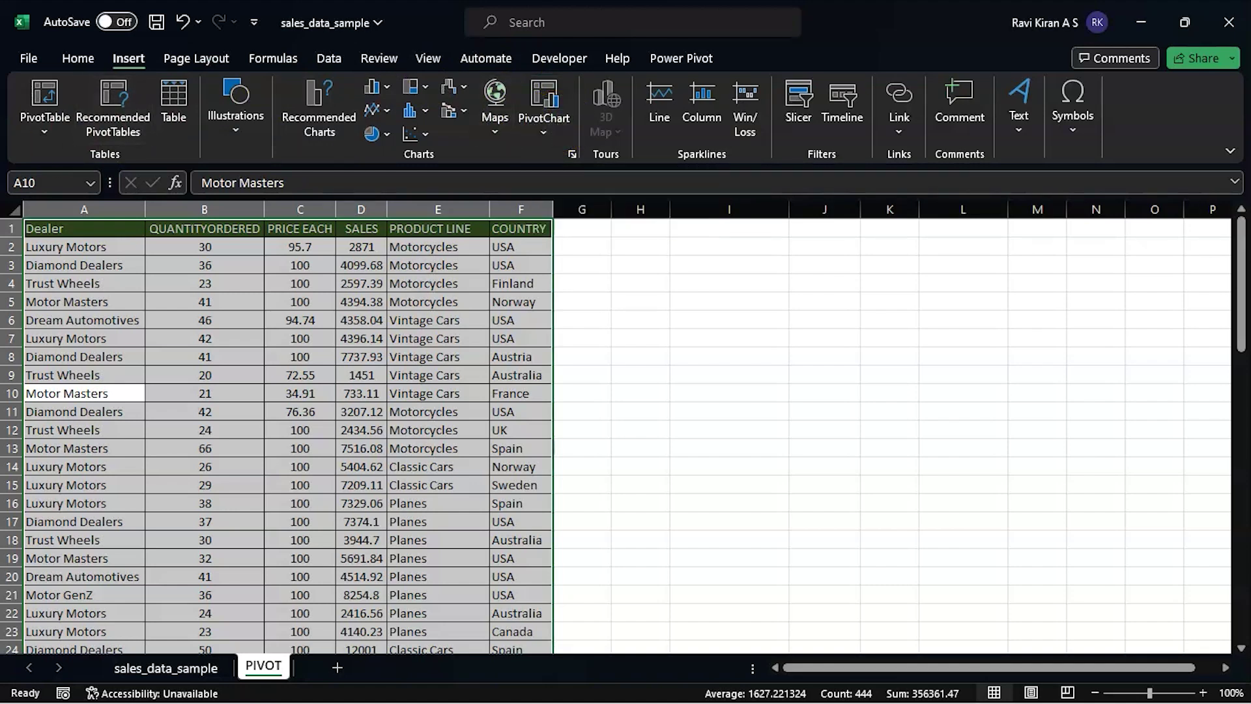
left_click(31, 136)
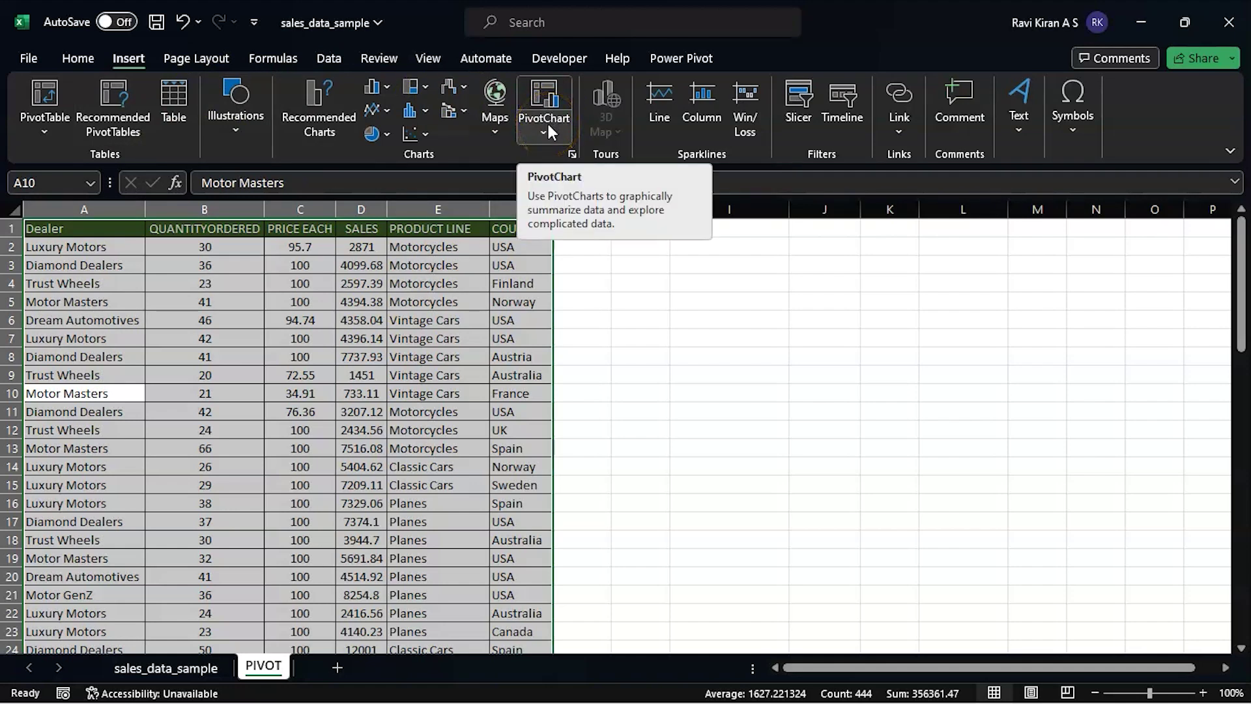
left_click(45, 133)
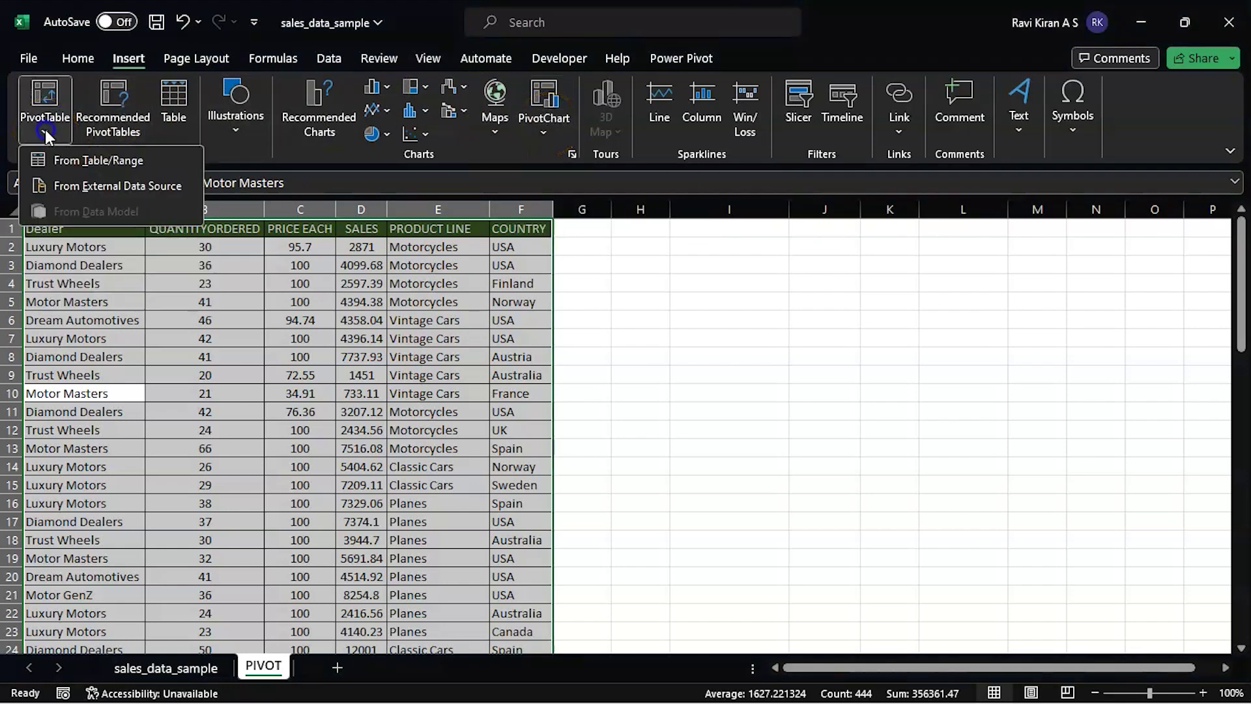
- Create a PivotTable from the range on a new worksheet with Dealer as report filter
left_click(66, 158)
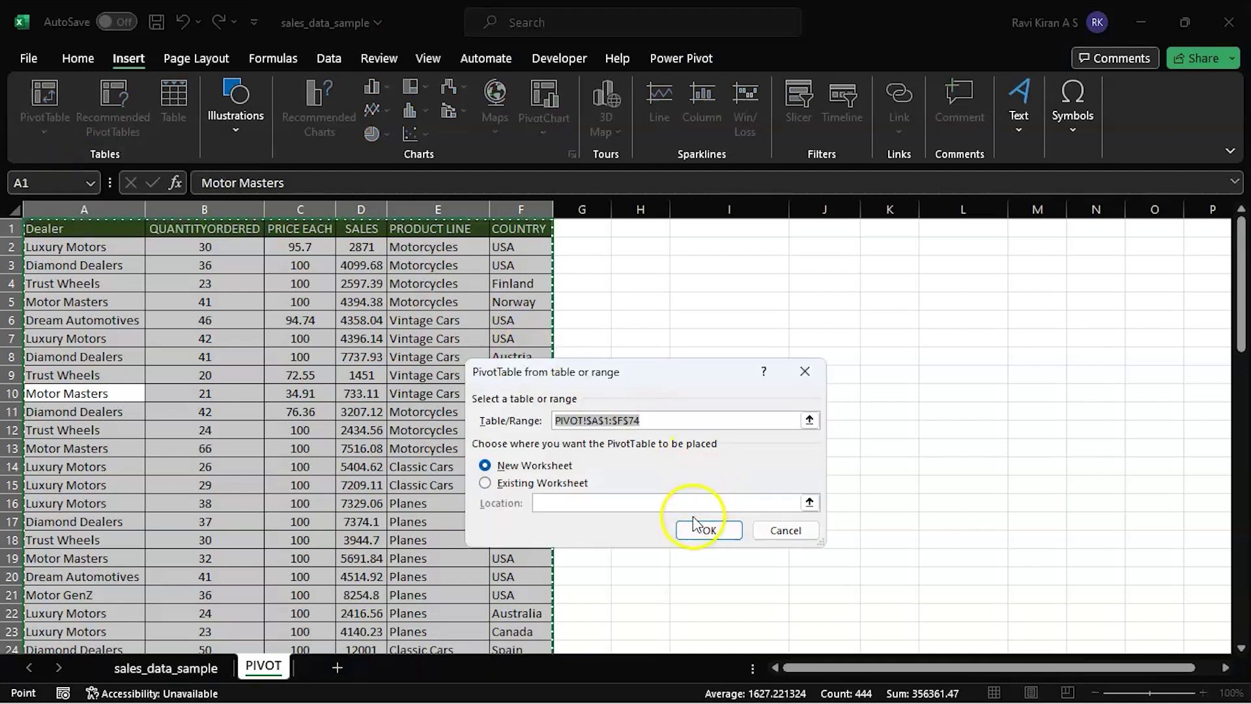
left_click(709, 530)
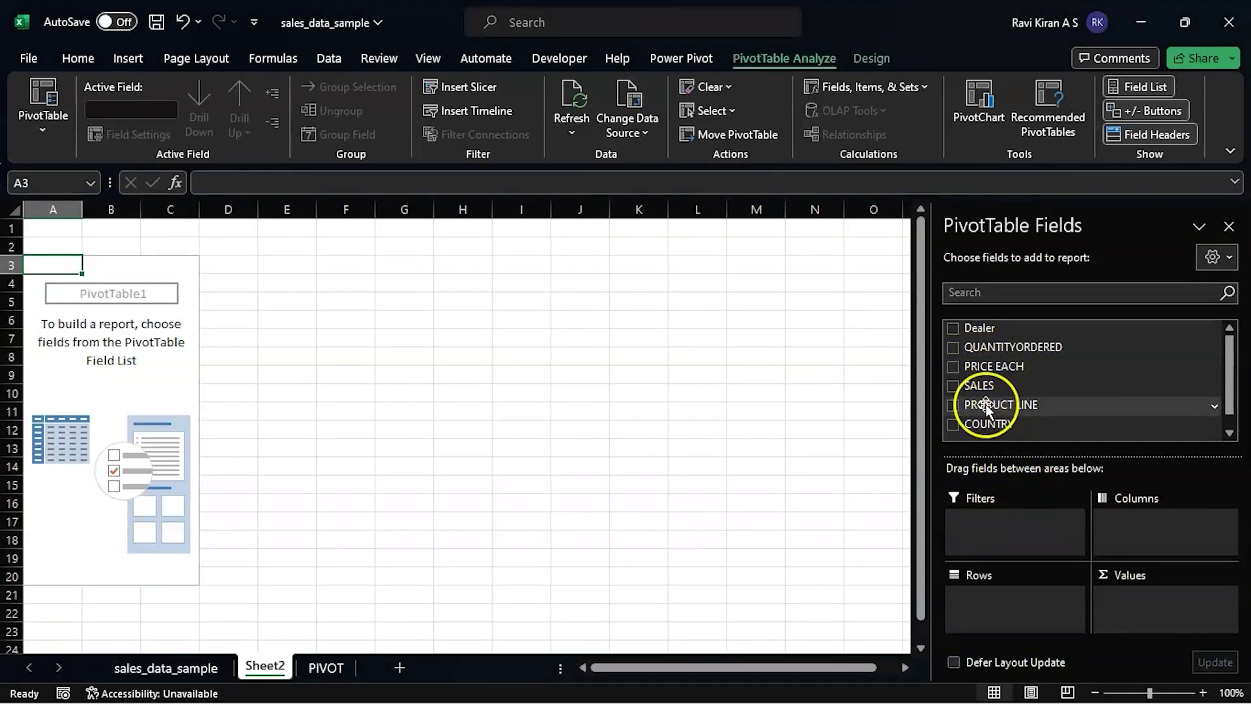
left_click_drag(985, 338, 993, 515)
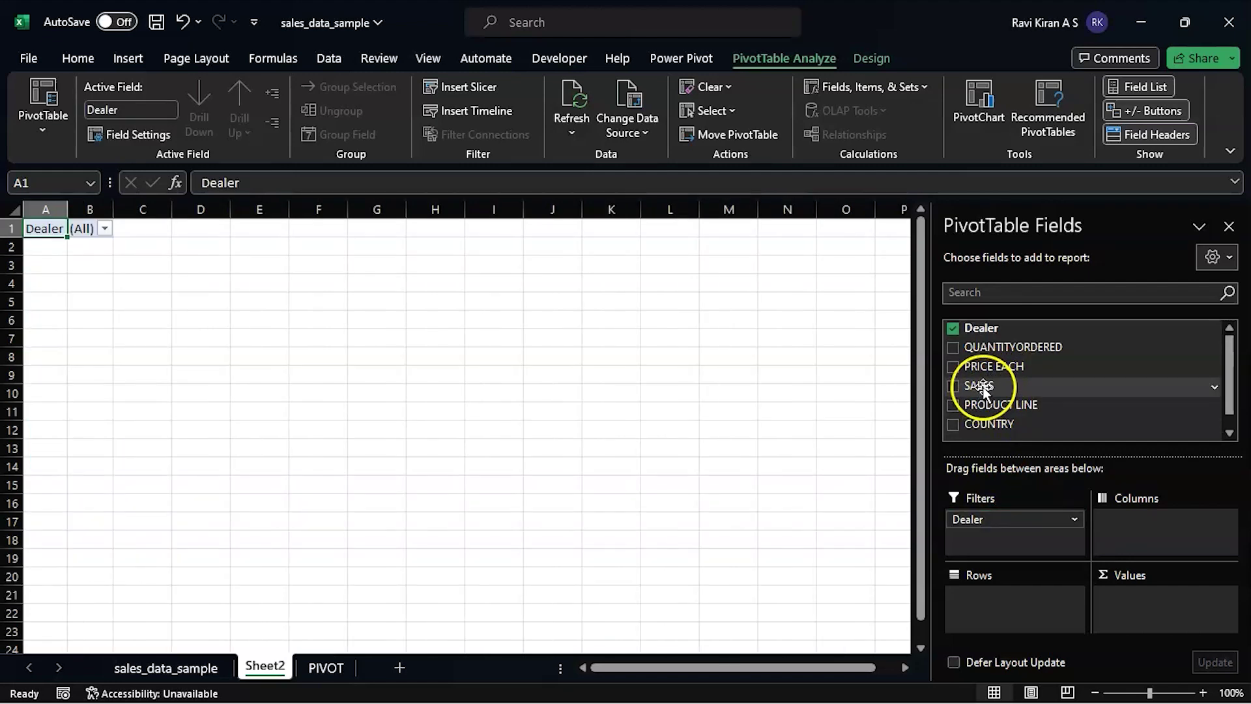
- Add SALES, COUNTRY and QUANTITYORDERED to the PivotTable's Columns area
left_click_drag(980, 386, 1143, 533)
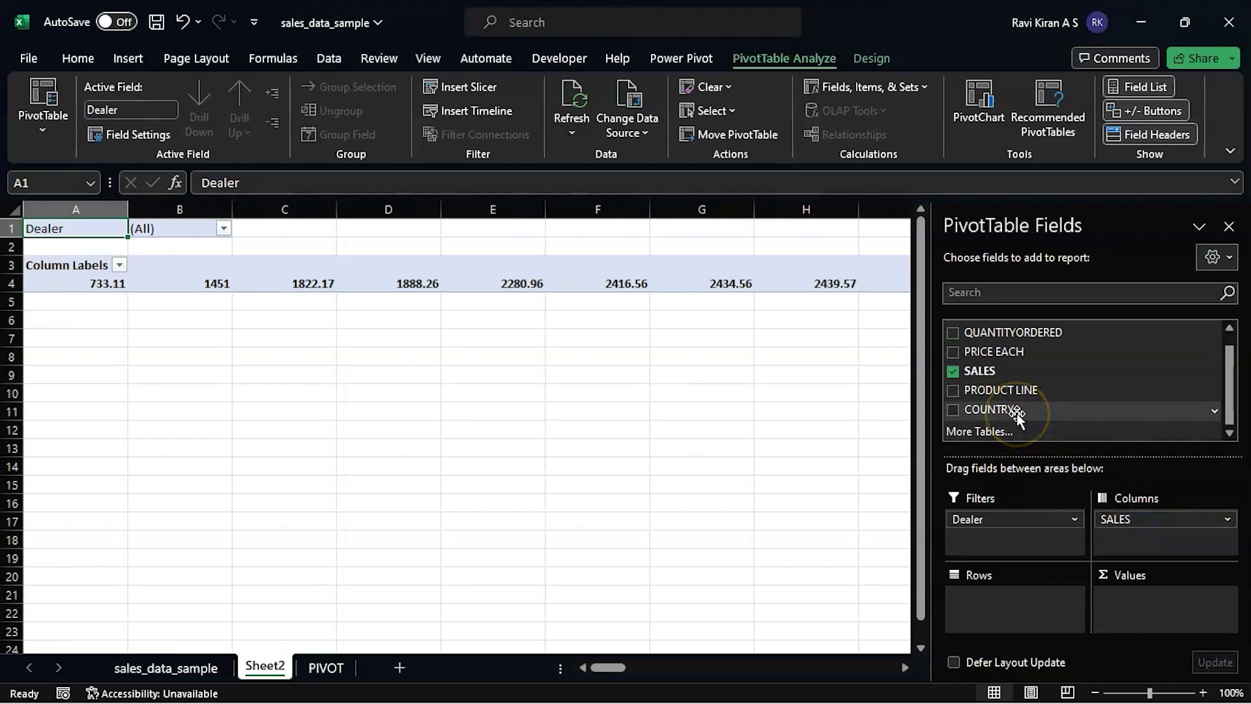
left_click_drag(1019, 415, 1127, 525)
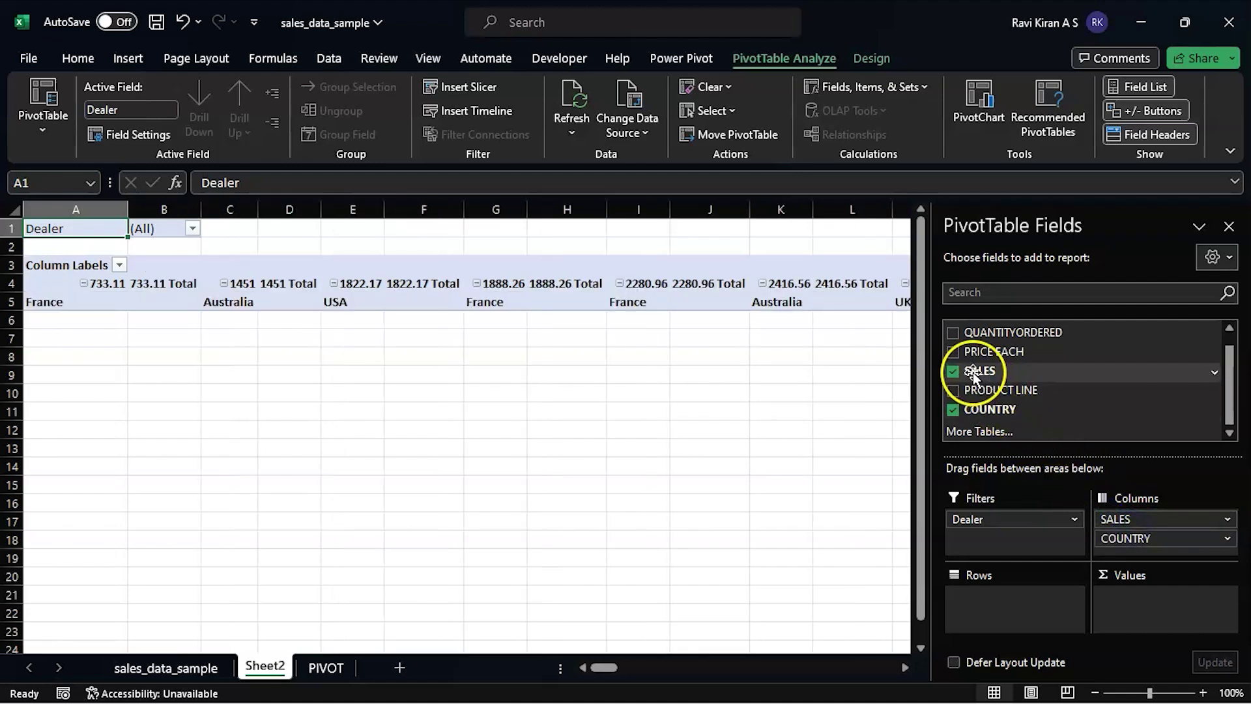
left_click_drag(1001, 366, 1023, 334)
left_click_drag(1160, 513, 1155, 533)
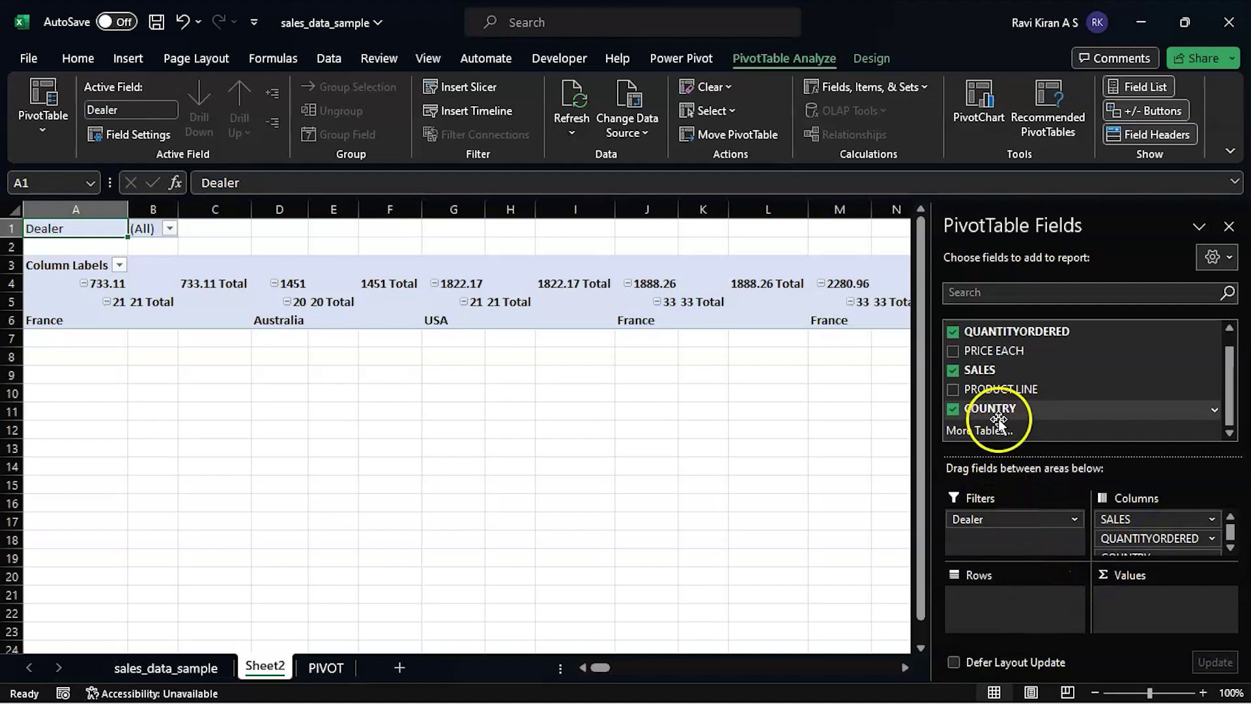
left_click(984, 519)
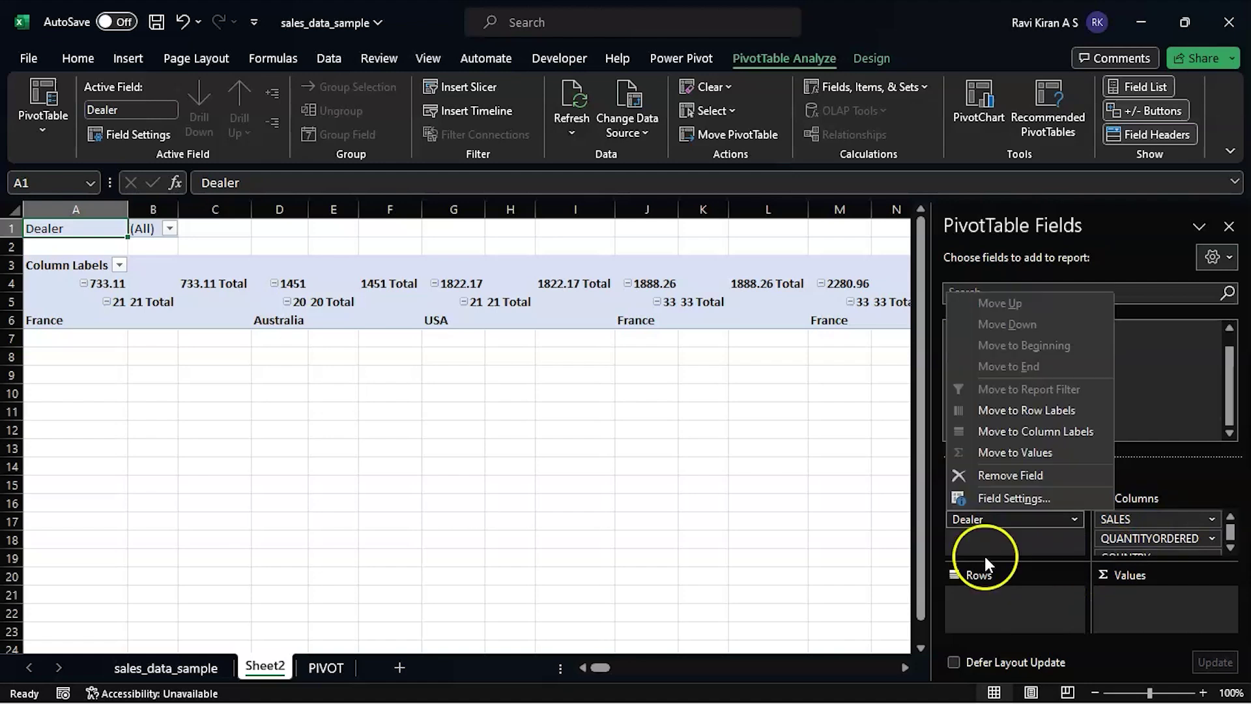
- Move Dealer to Rows, SALES to Values as a sum, and COUNTRY to Filters
left_click_drag(1008, 522, 1002, 606)
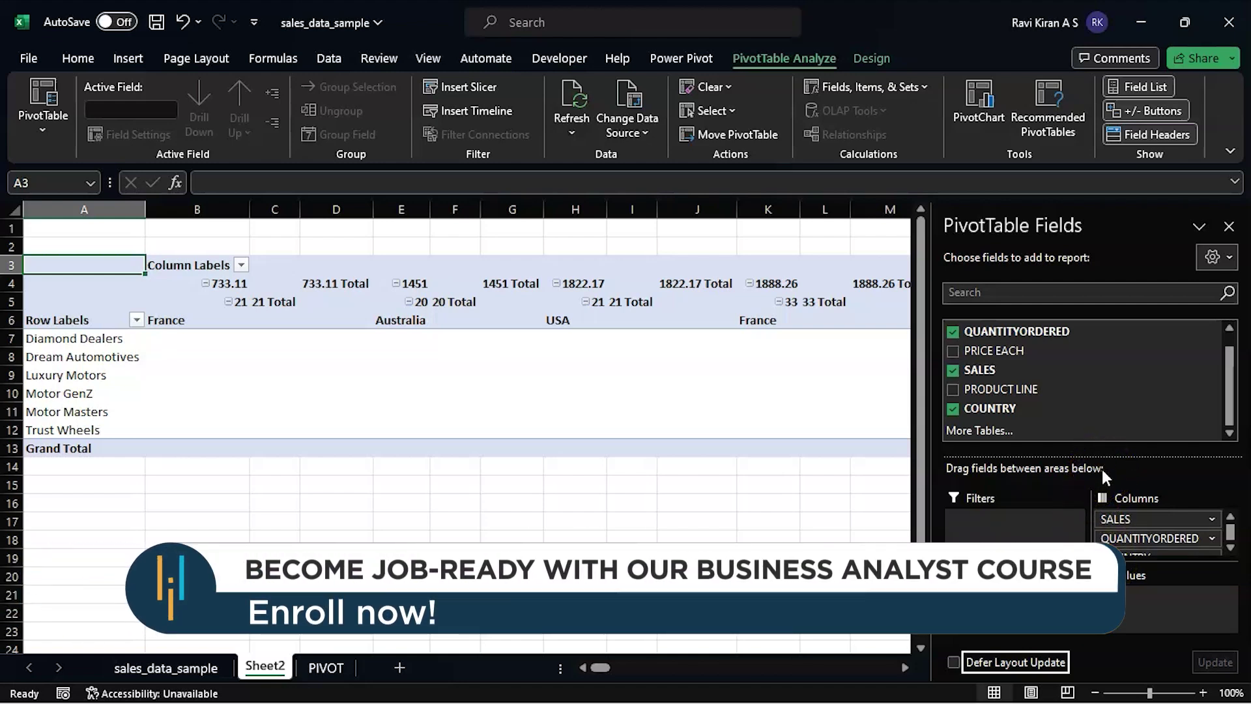
left_click_drag(1135, 522, 1130, 596)
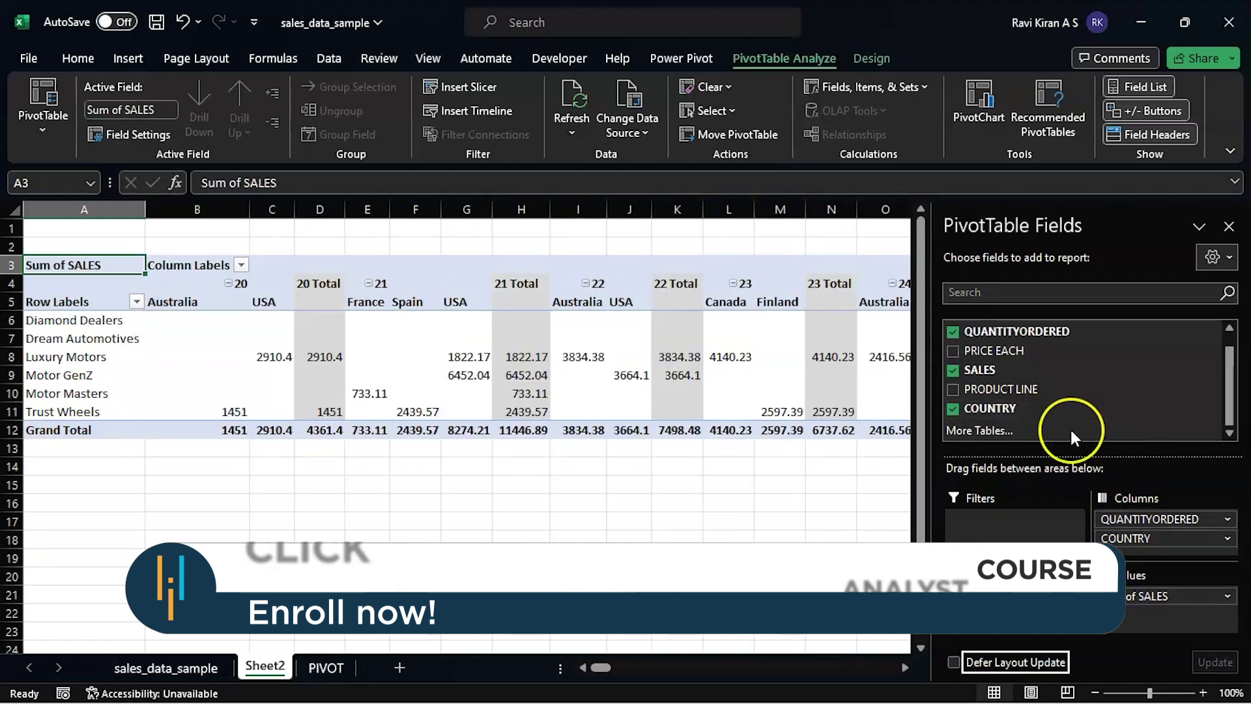
left_click_drag(1118, 518, 1026, 522)
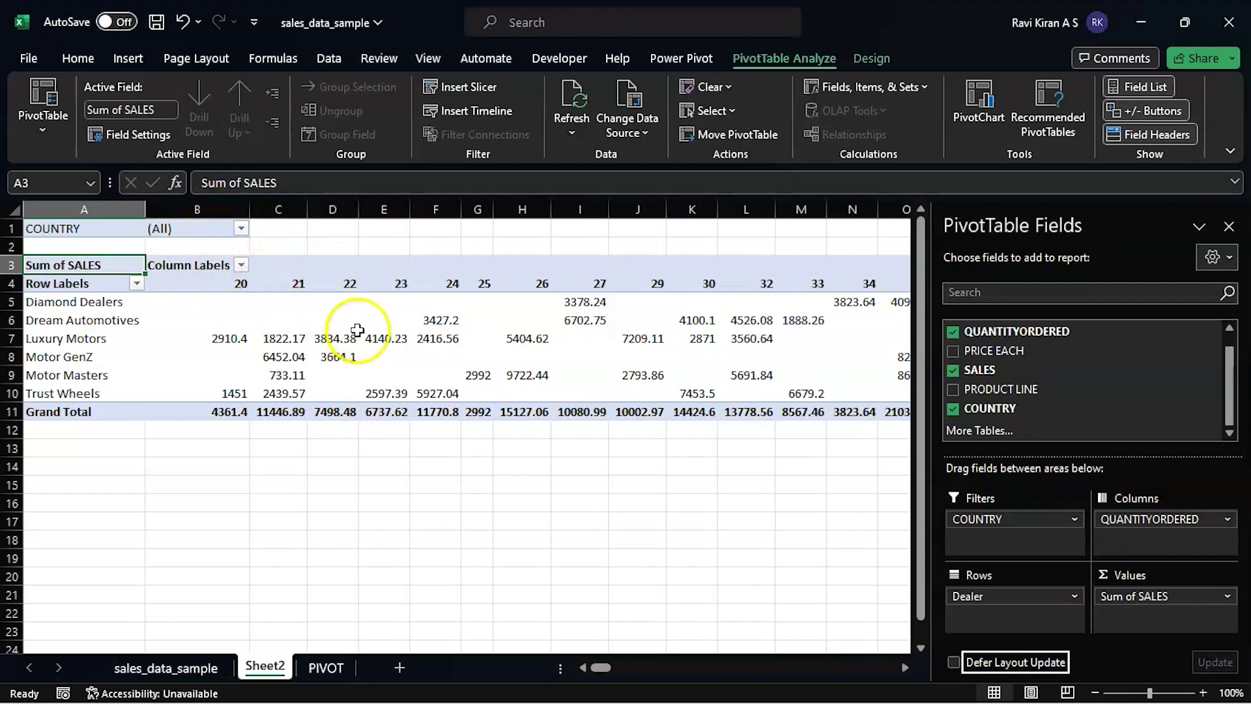
- Remove QUANTITYORDERED from the columns and filter COUNTRY to USA
key("ctrl+z")
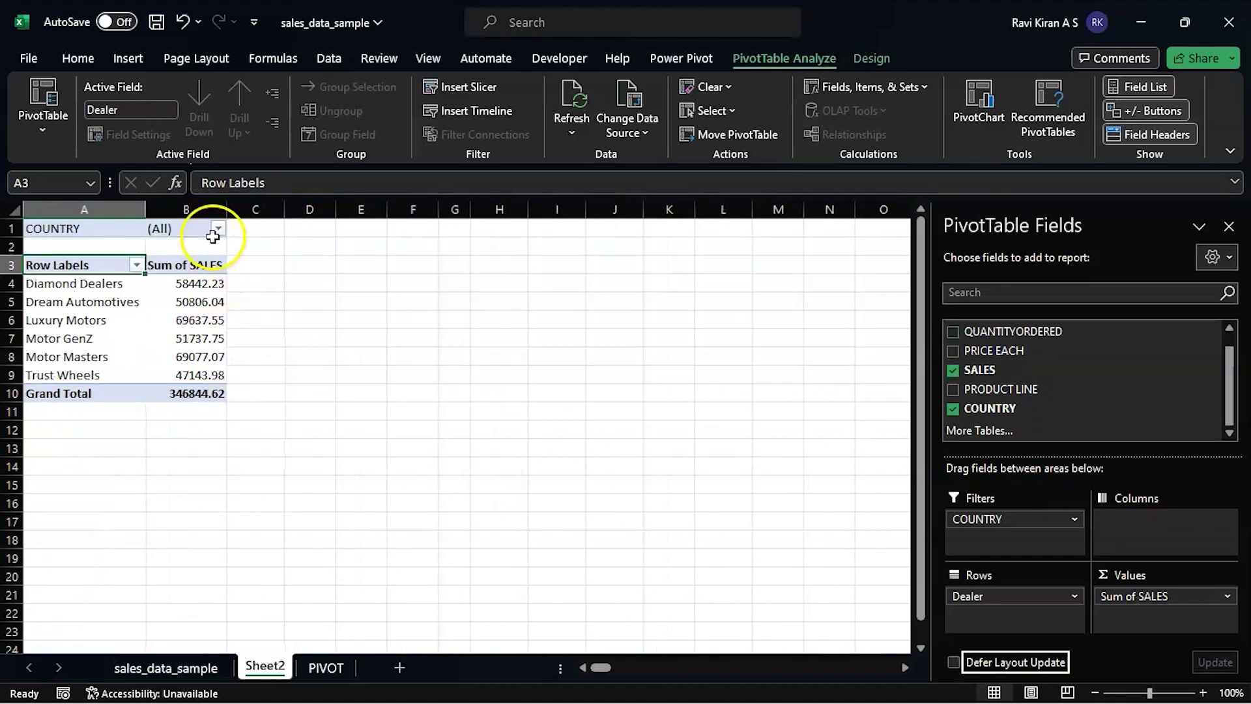
left_click(219, 230)
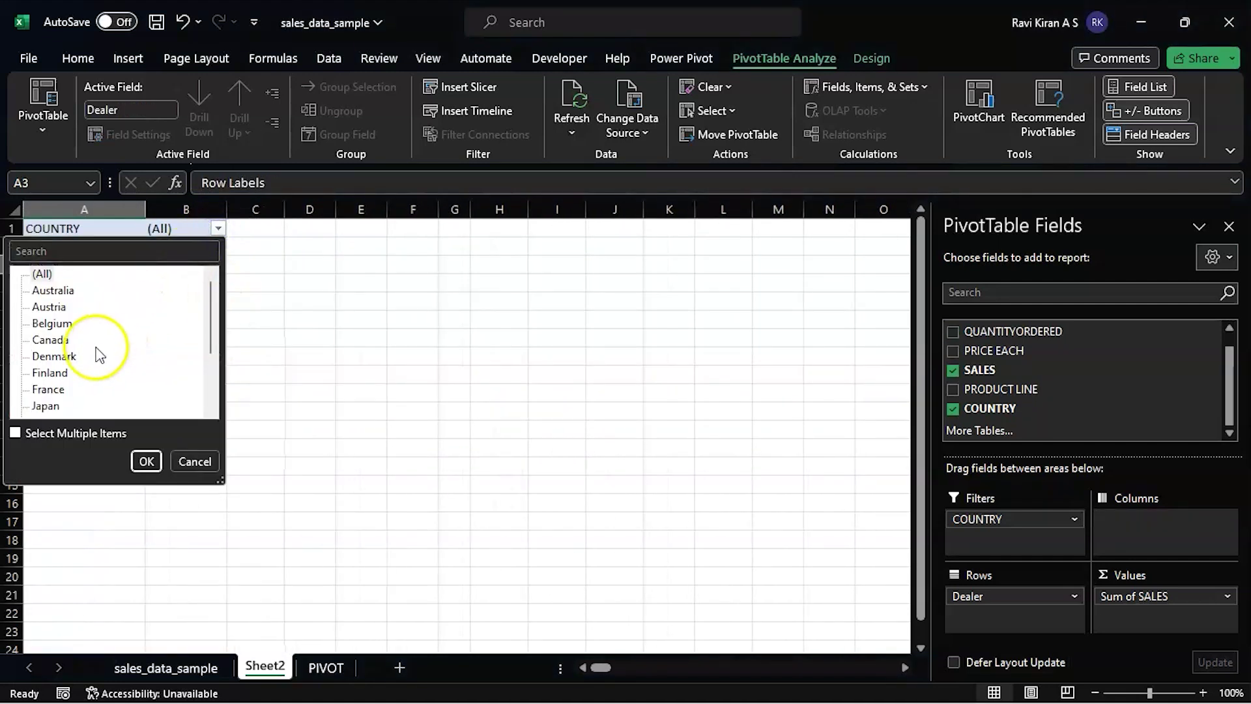
scroll(67, 372, "down", 2)
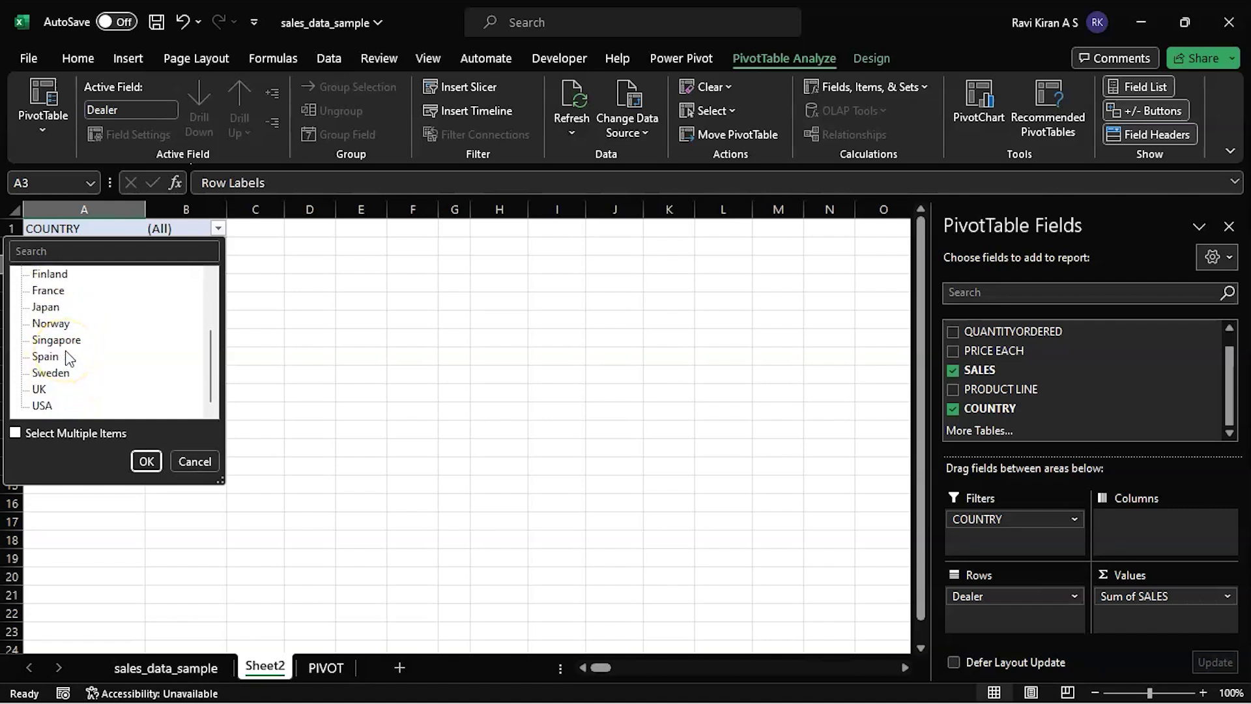
left_click(41, 404)
left_click(146, 461)
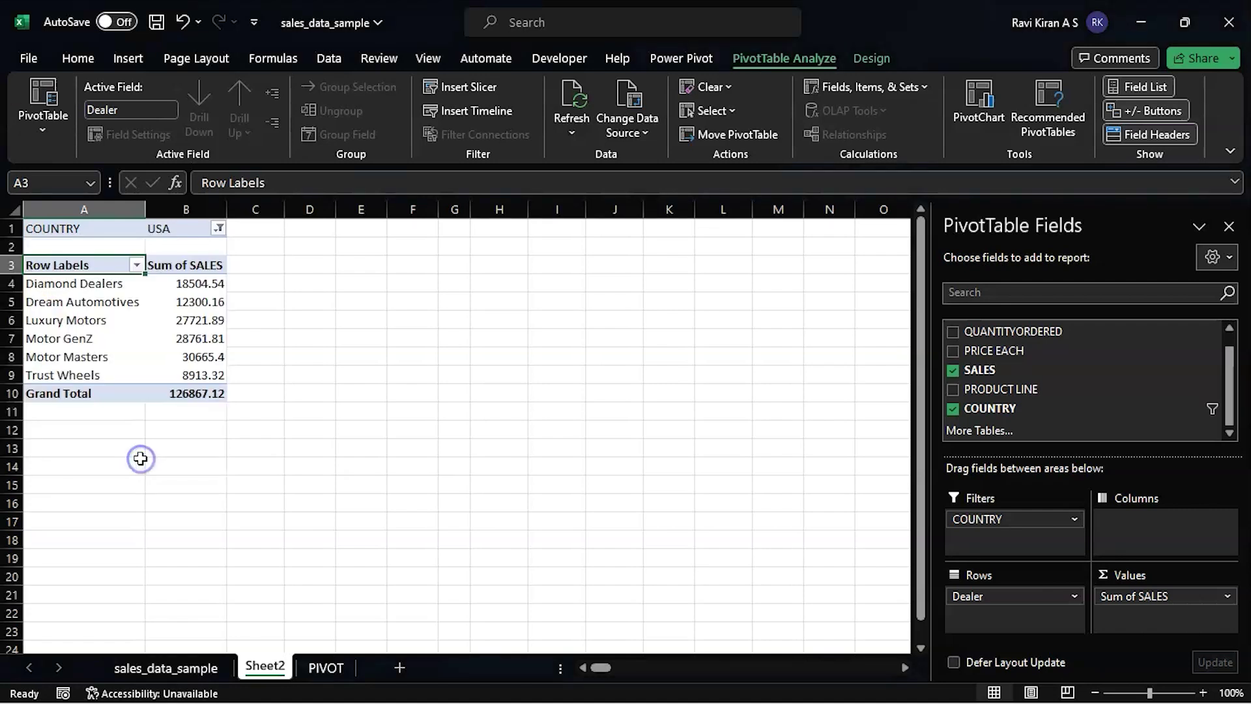
- Filter the dealer rows to show only Luxury Motors (Sum of SALES 27721.89)
left_click(136, 264)
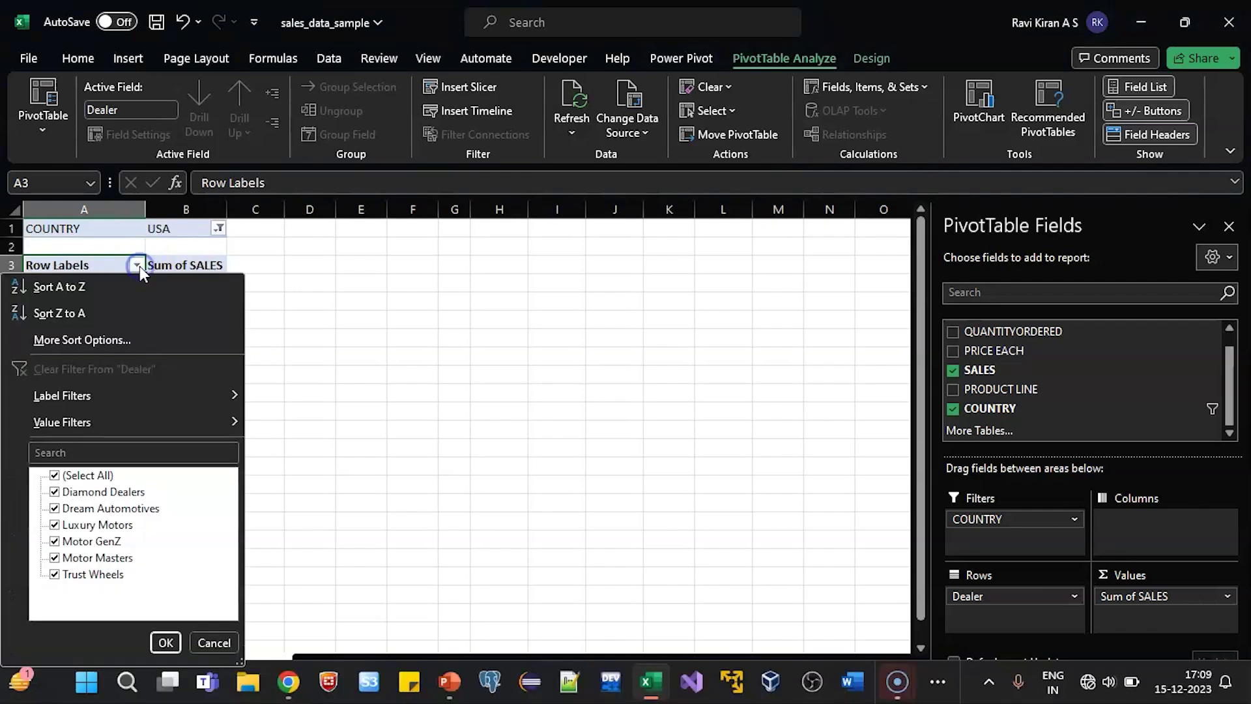
left_click(55, 476)
left_click(54, 525)
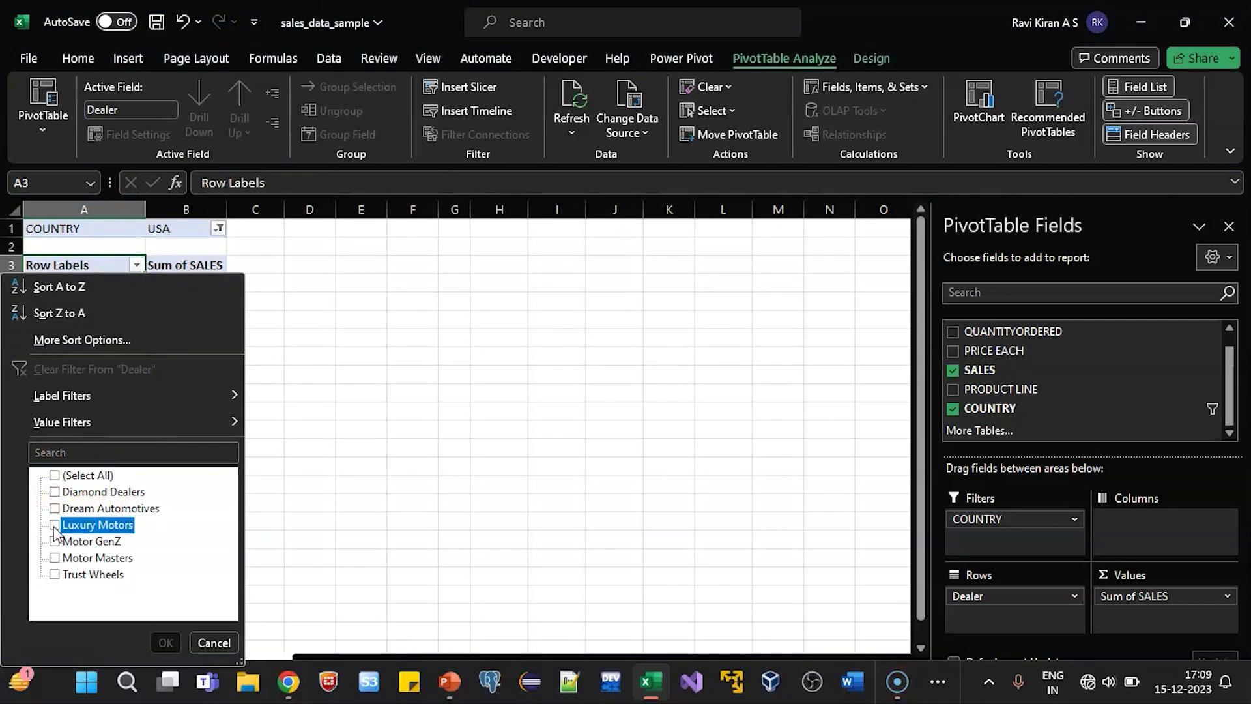
left_click(166, 643)
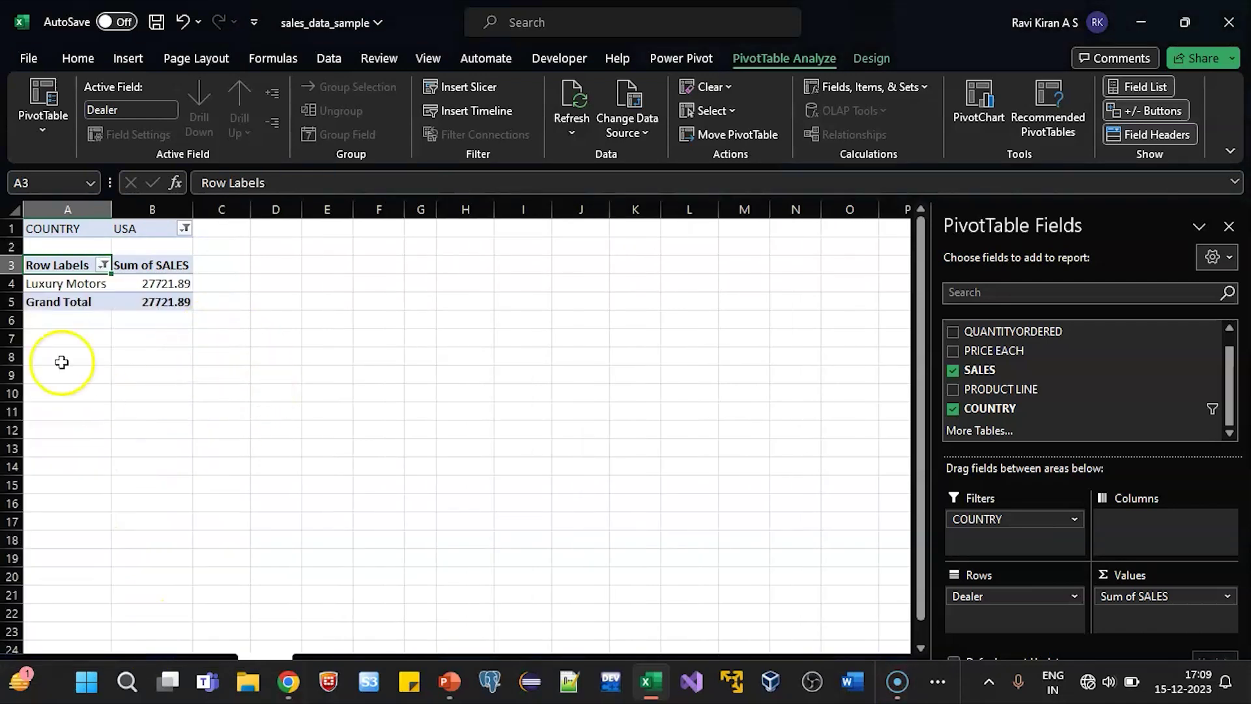
- Switch the COUNTRY filter to Japan, then to Australia
left_click(186, 229)
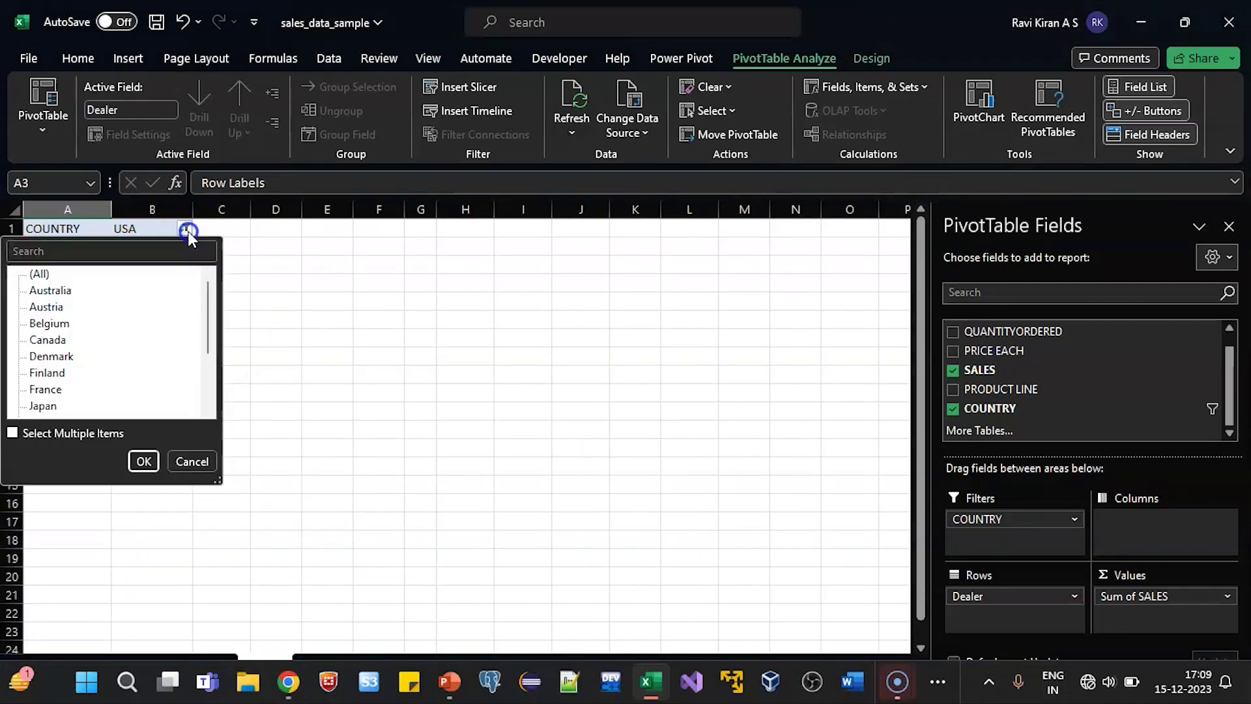
left_click(54, 406)
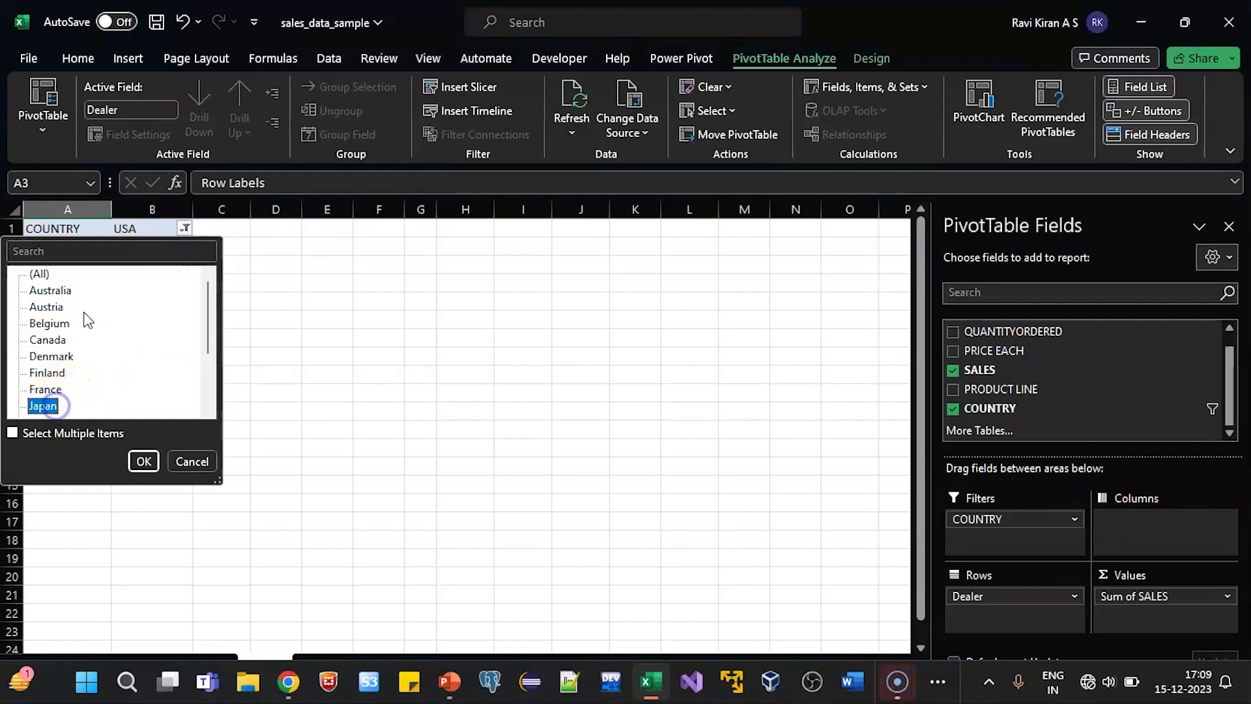
scroll(90, 313, "down", 2)
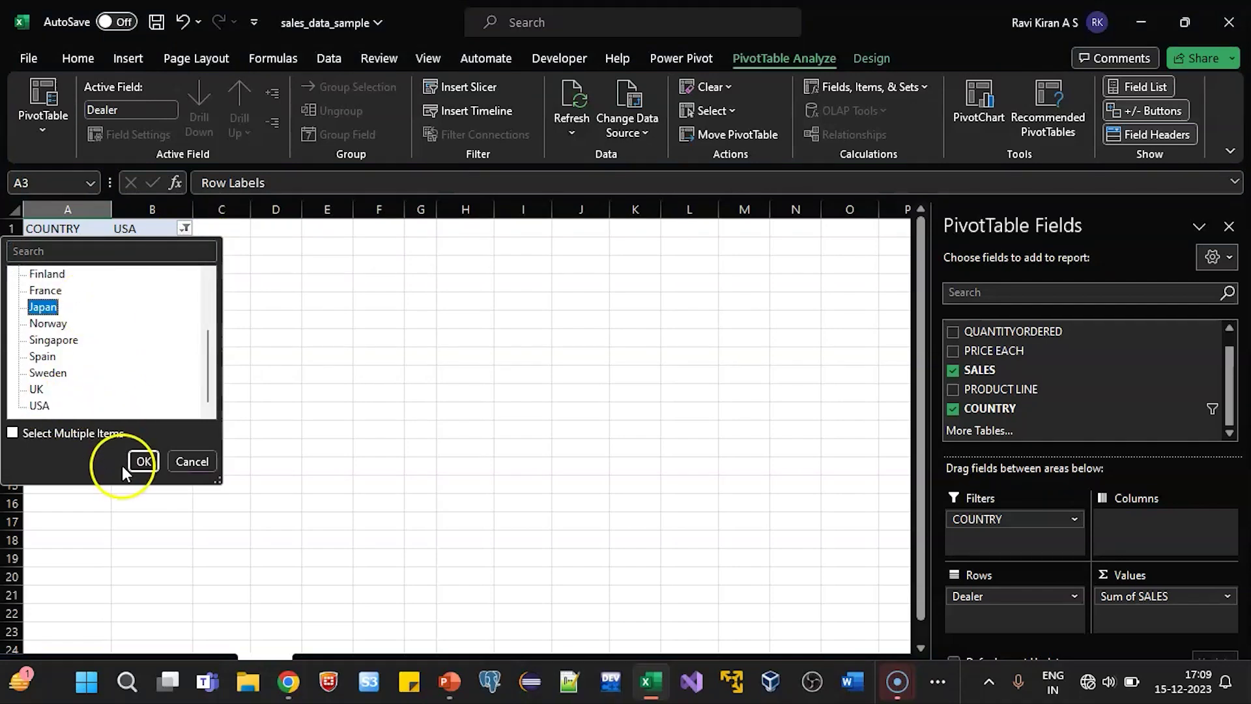
left_click(142, 462)
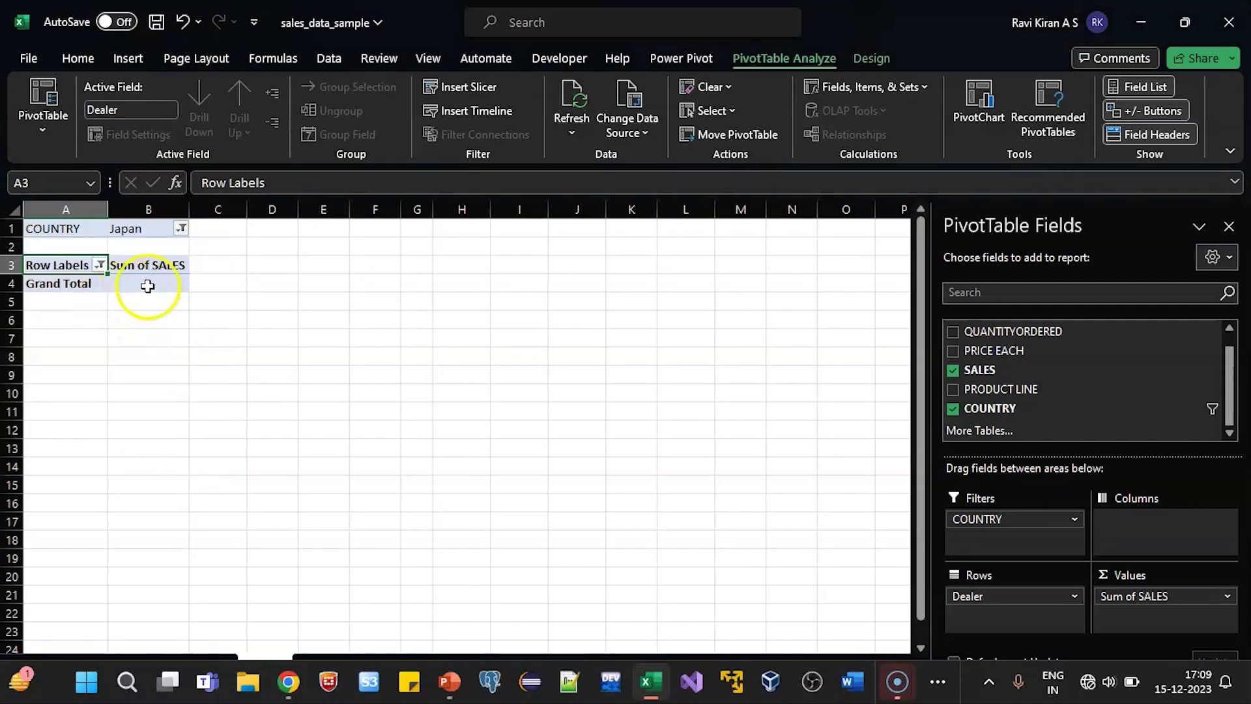
left_click(181, 229)
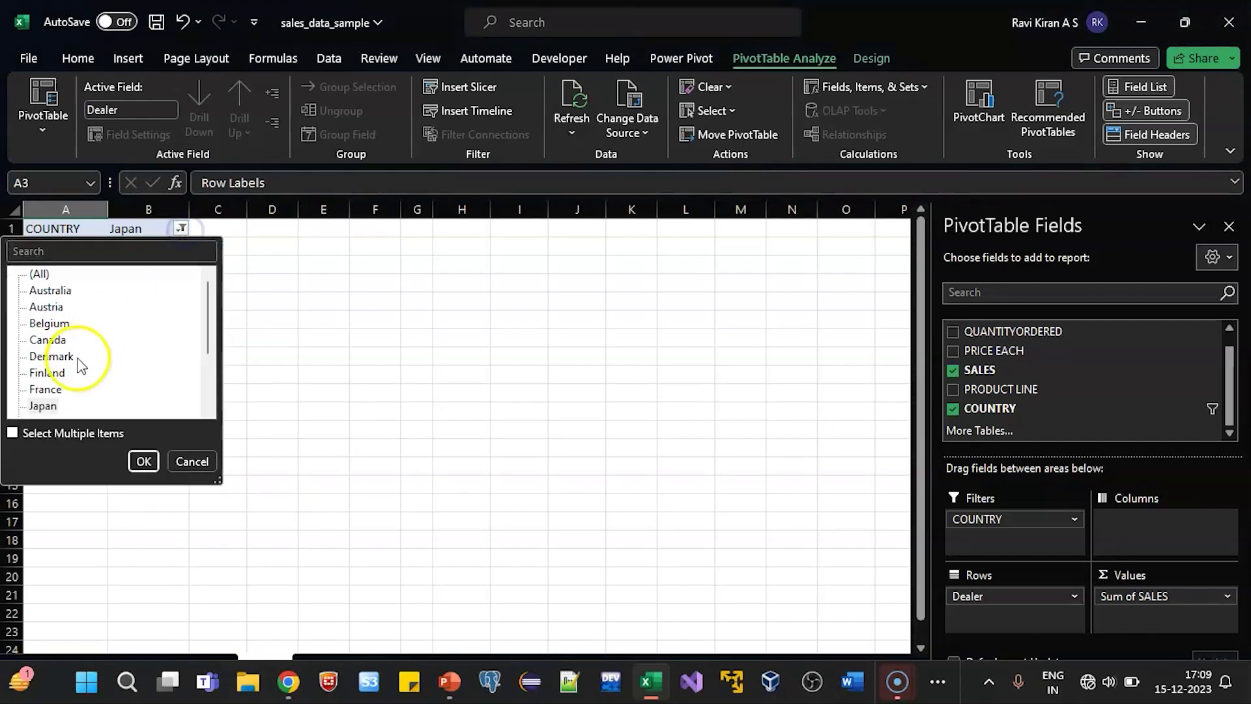
left_click(59, 290)
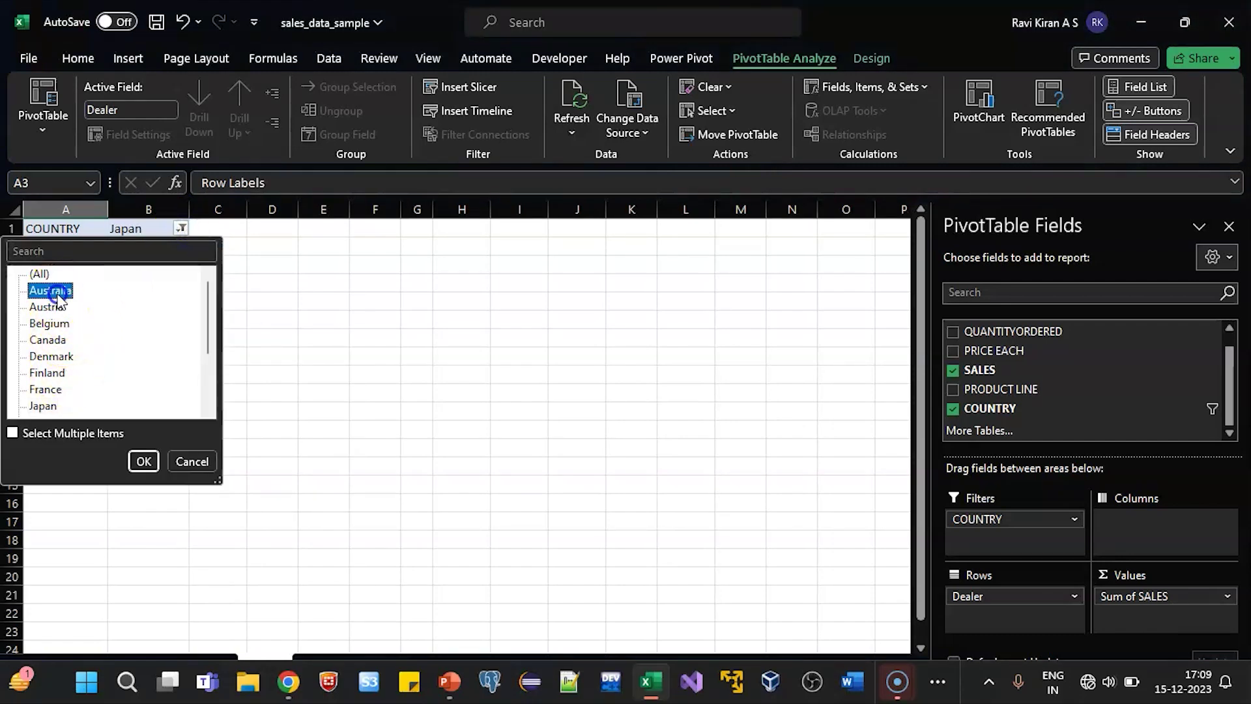
left_click(142, 461)
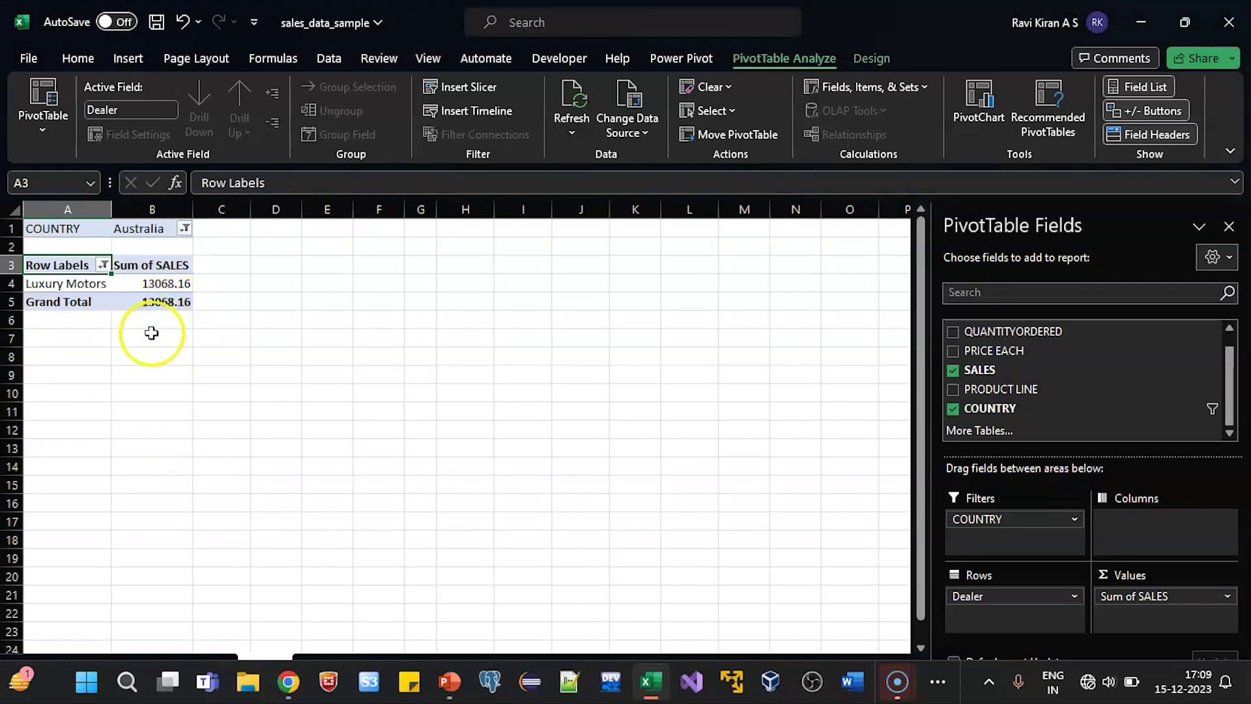
- Show all dealers again, giving a Grand Total of 23722.52
left_click(105, 265)
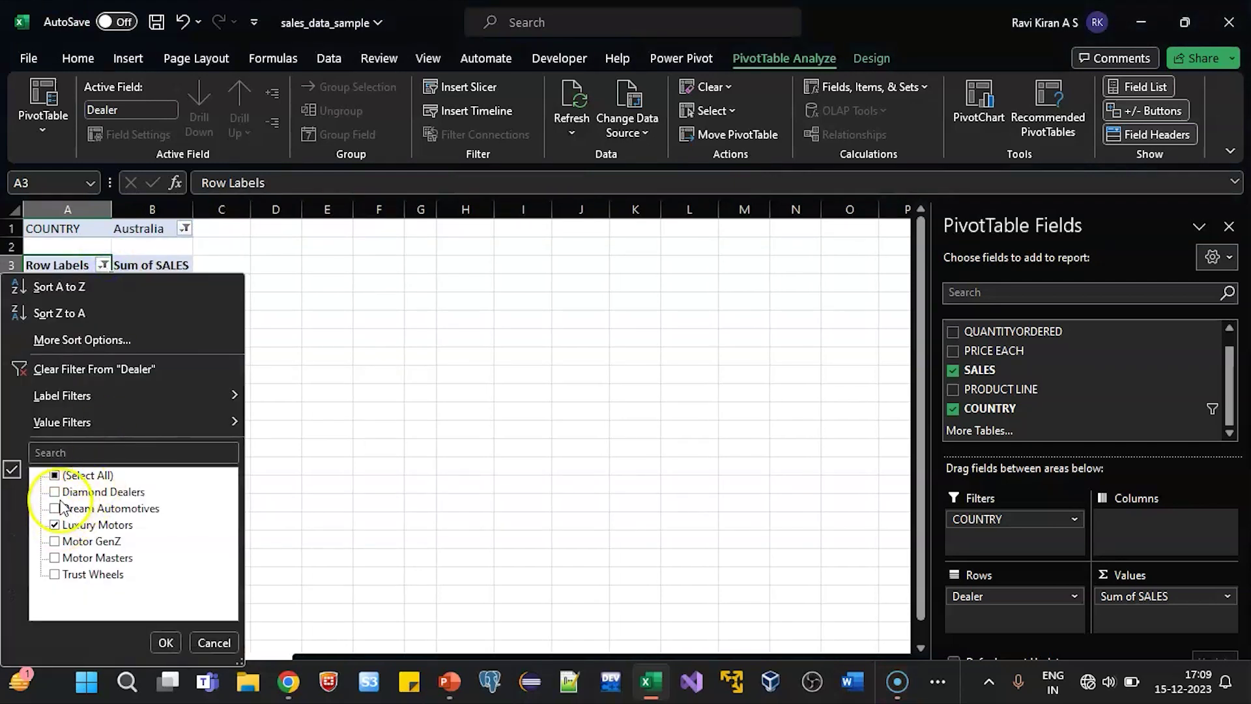
left_click(54, 475)
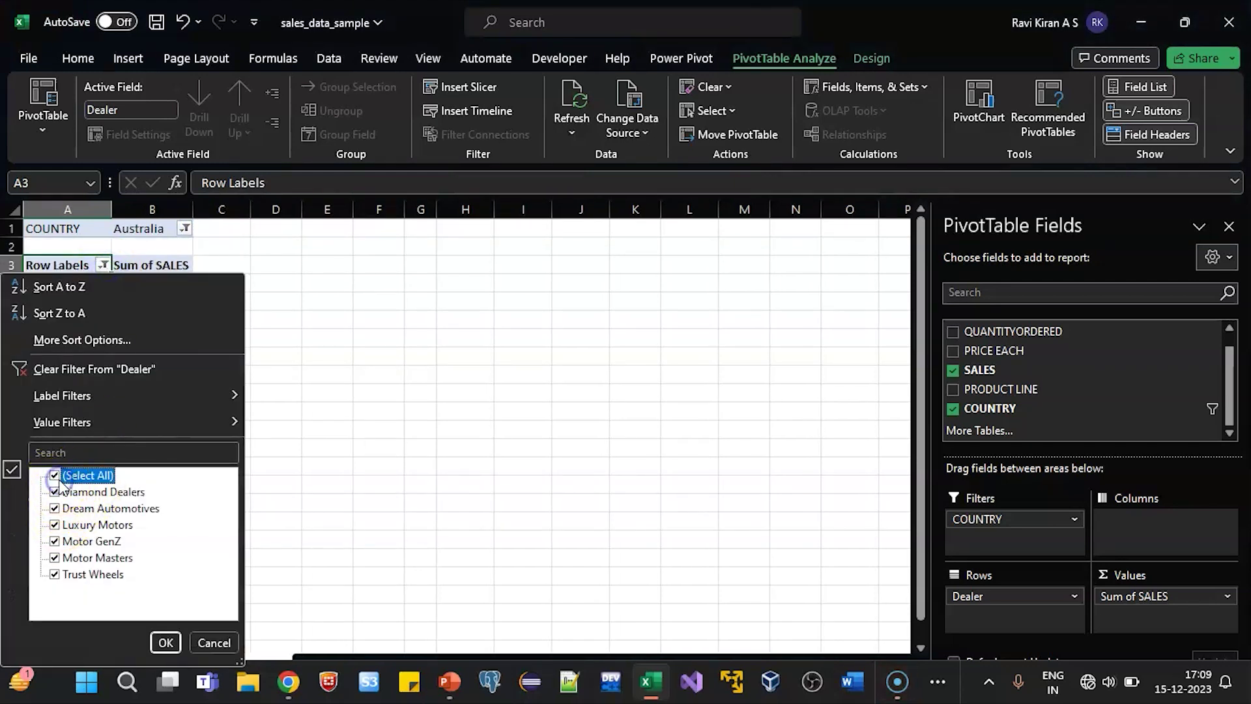
left_click(164, 639)
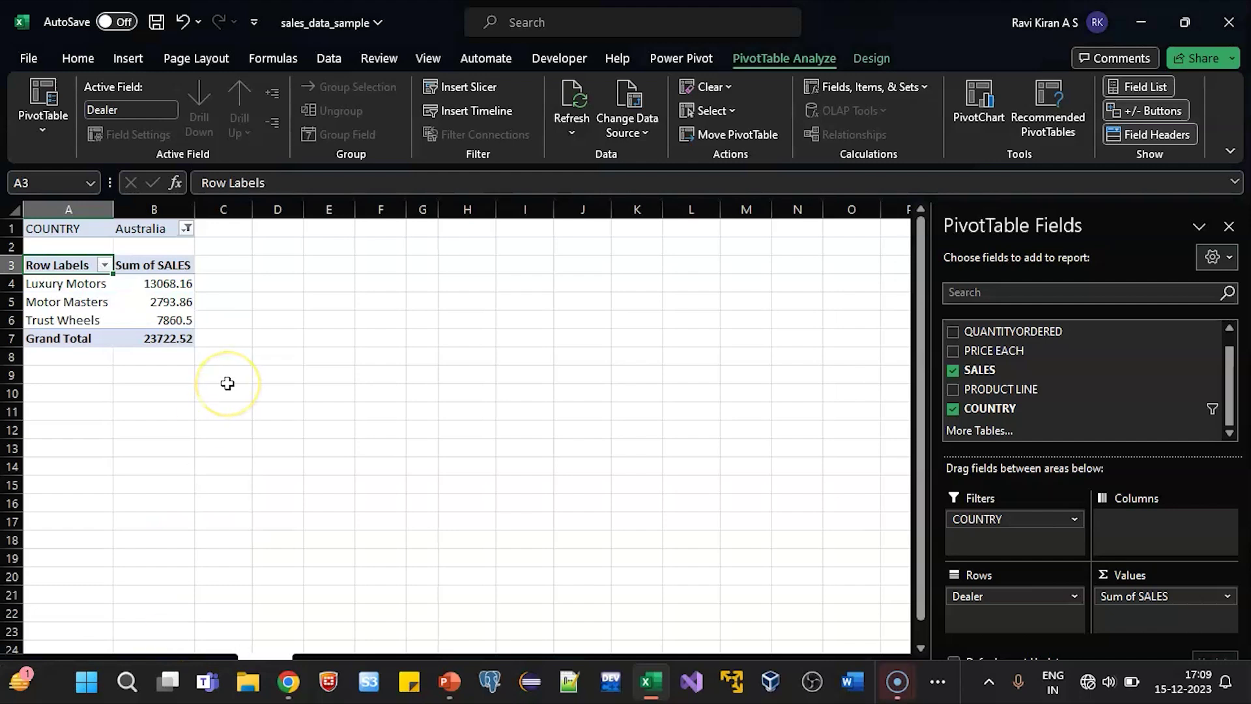